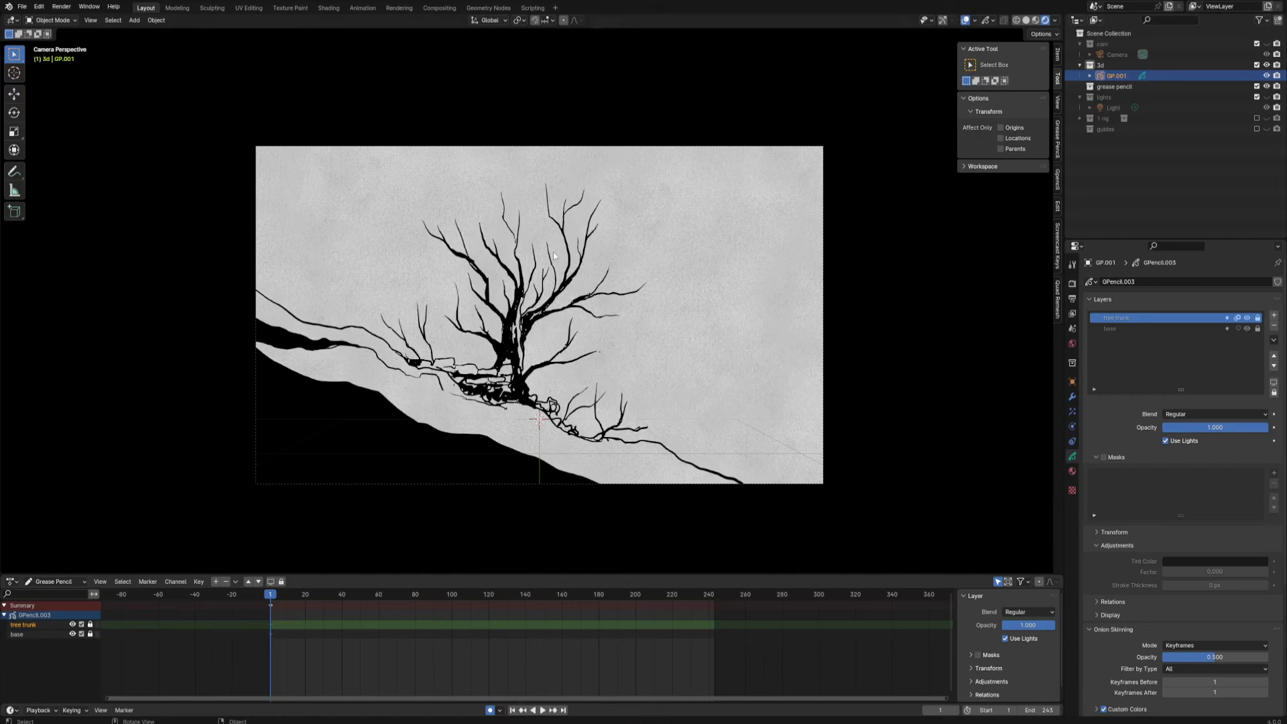
Step: Frame the tree drawing and save the blend file
mouse_move(552, 335)
middle_mouse_down("ctrl")
mouse_move(576, 280)
mouse_move(569, 308)
middle_mouse_up("ctrl")
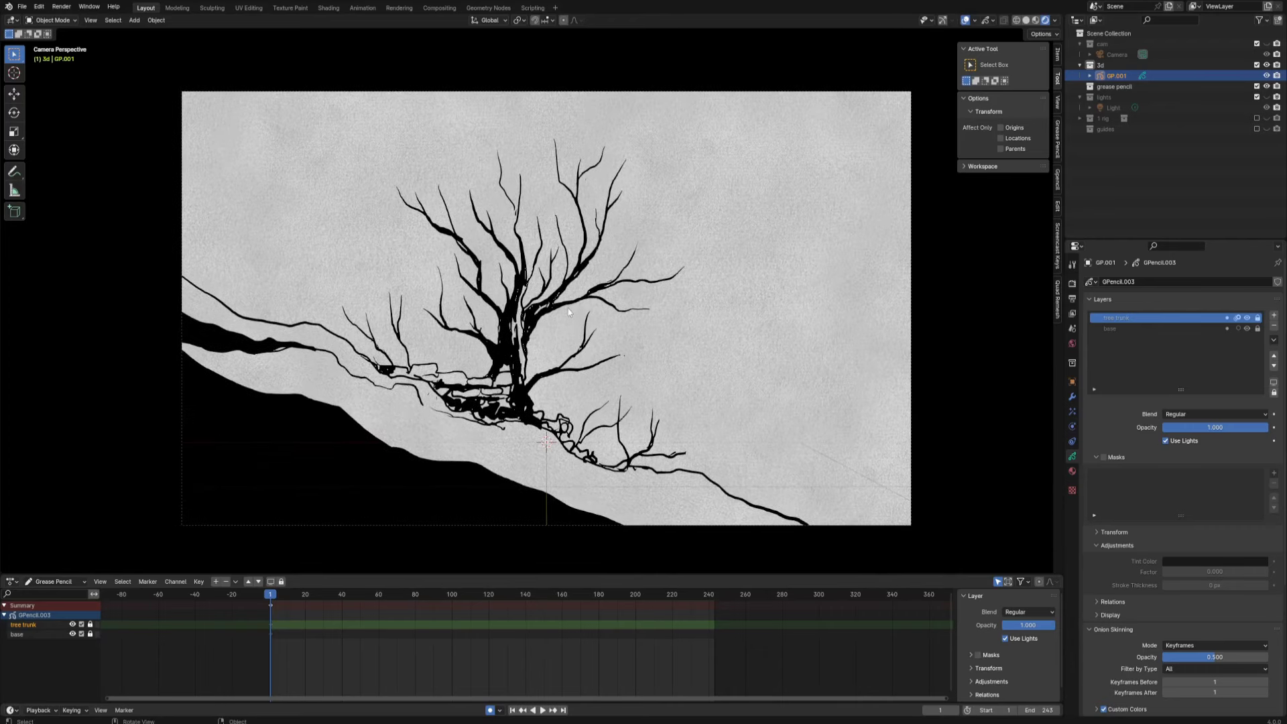
middle_click_drag(566, 307, 574, 334, "ctrl")
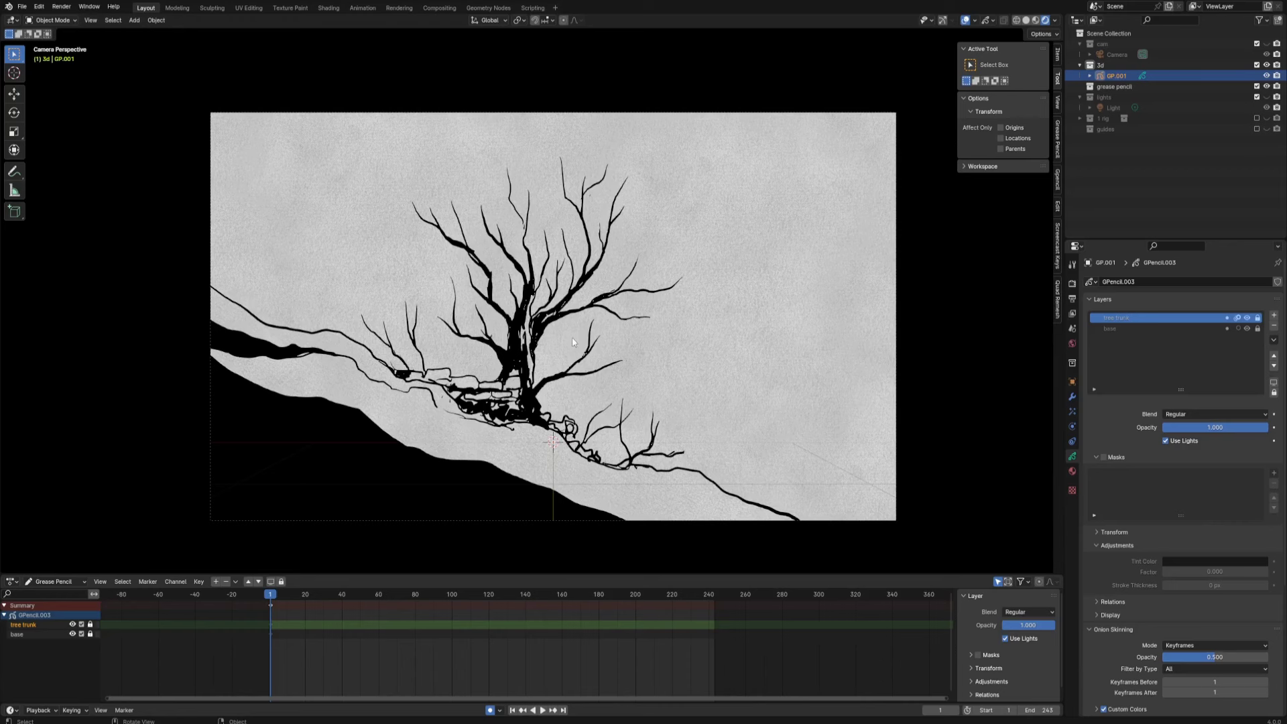
key("ctrl+s")
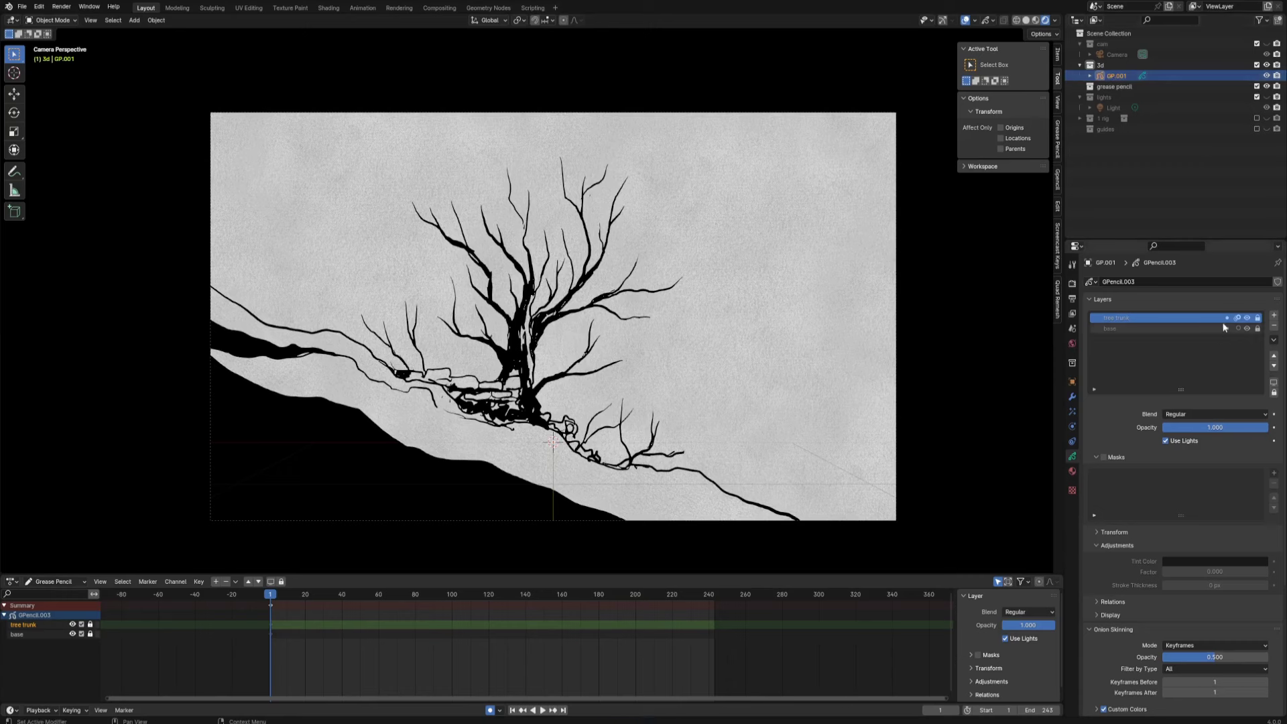
Step: Hide and reshow the tree trunk layer, then add a new layer named leaves
left_click(1247, 318)
left_click(1248, 319)
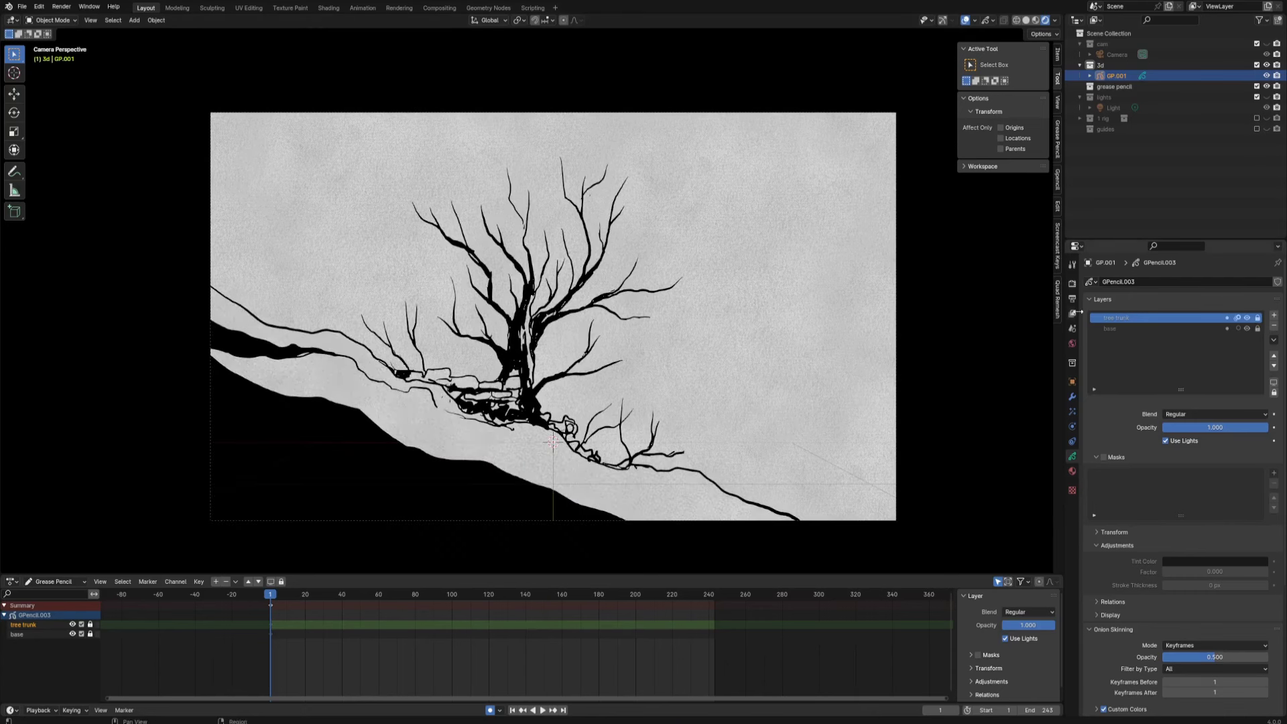
left_click(1247, 318)
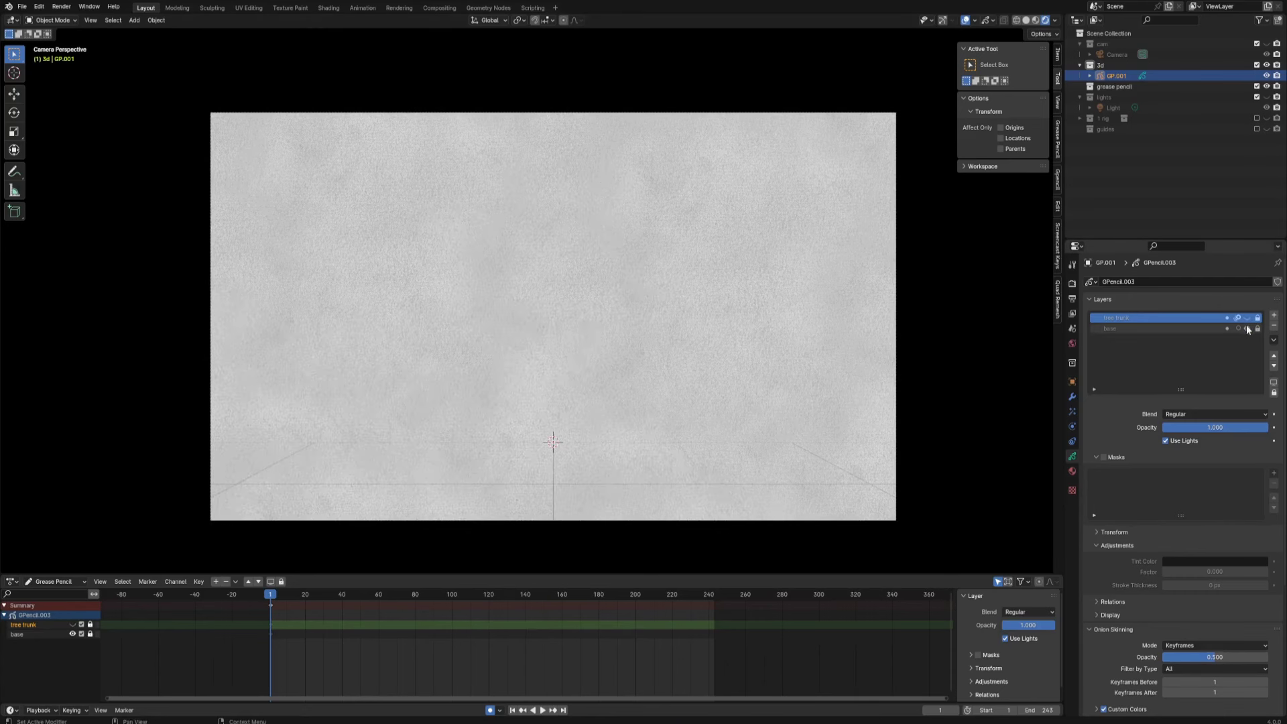
left_click(1247, 328)
left_click(1247, 329)
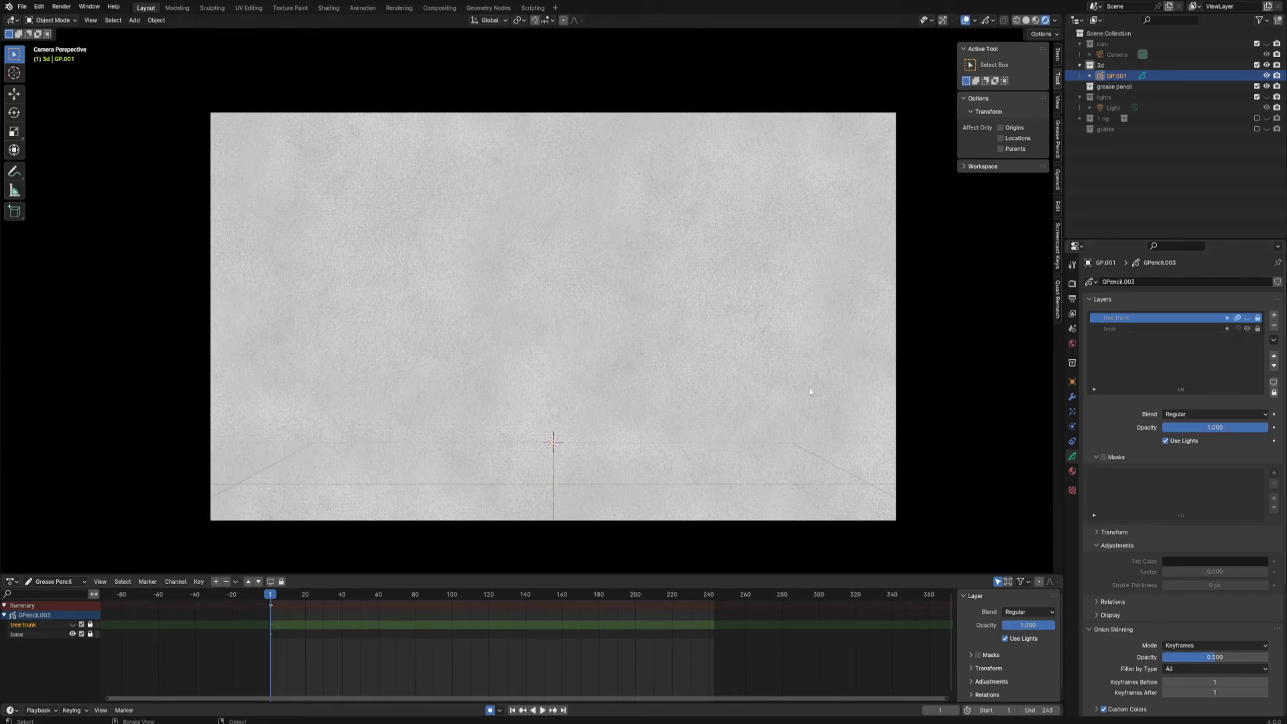
left_click(1248, 317)
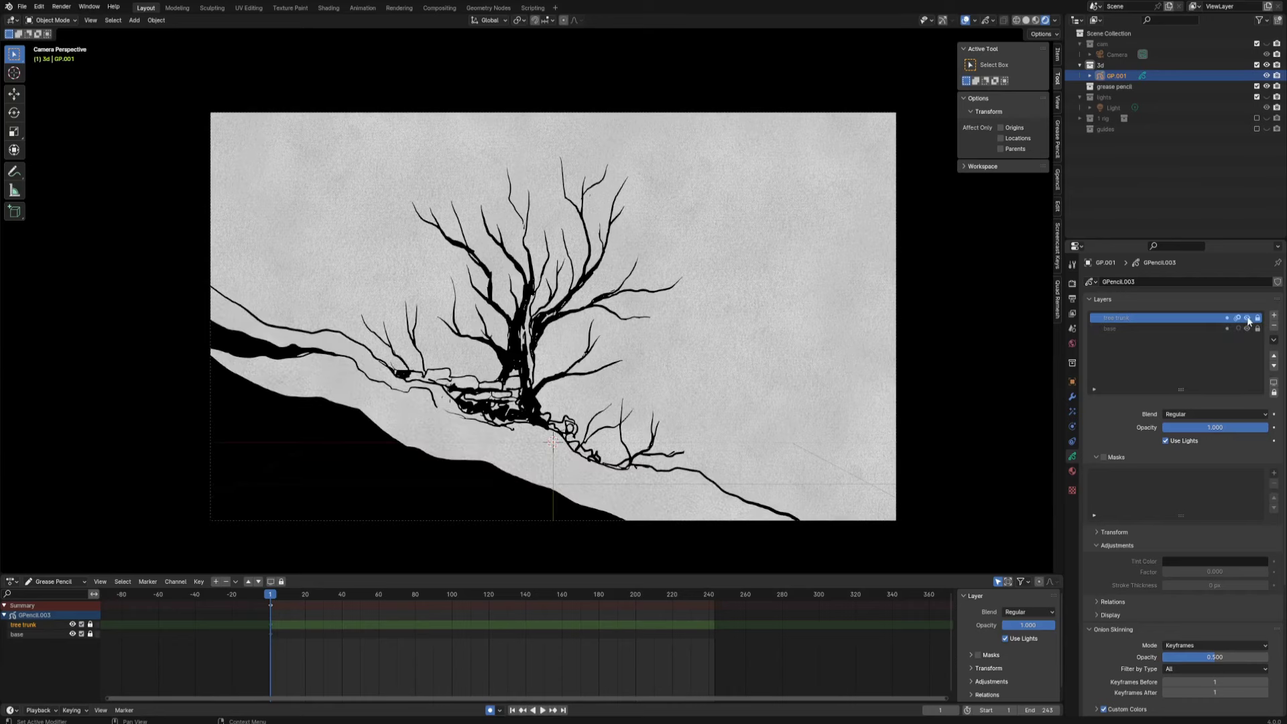
mouse_move(835, 429)
middle_mouse_down()
mouse_move(778, 416)
mouse_move(698, 424)
mouse_move(718, 472)
mouse_move(776, 413)
mouse_move(709, 417)
middle_mouse_up()
key("grave")
left_click(662, 443)
key("ctrl+s")
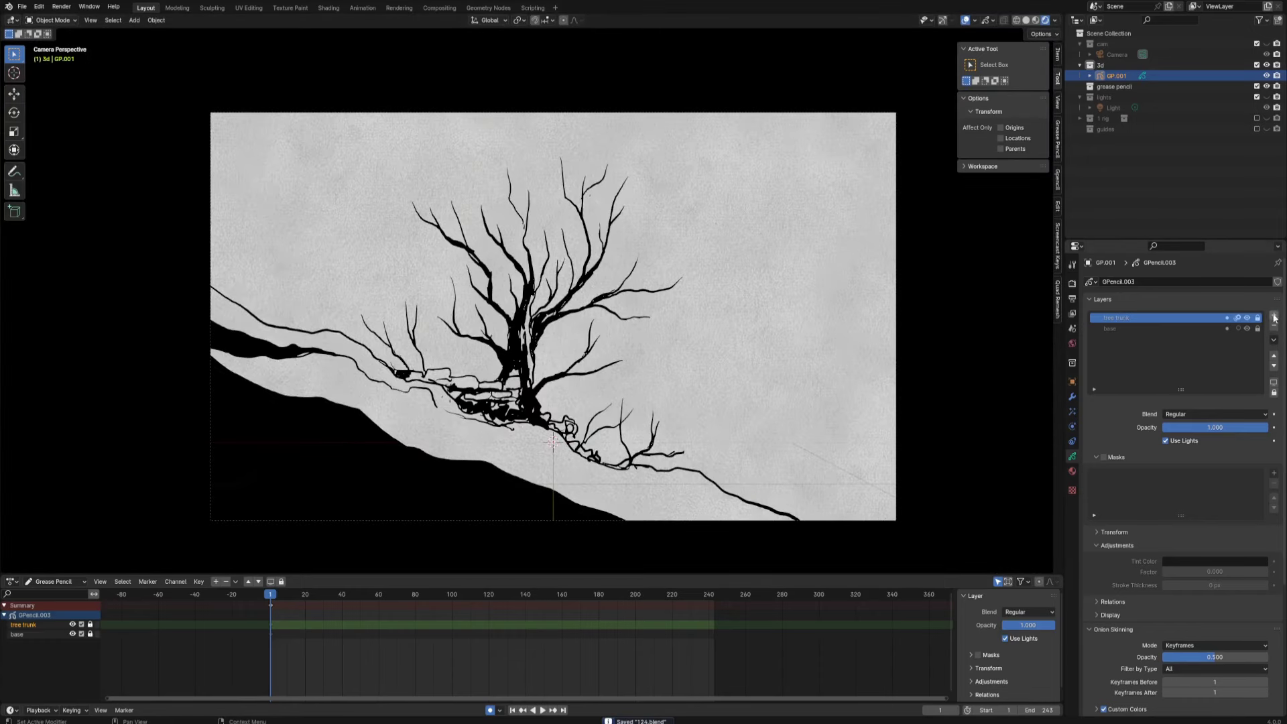
left_click(1273, 317)
double_click(1114, 318)
type("leaves")
key("Return")
key("ctrl+Tab")
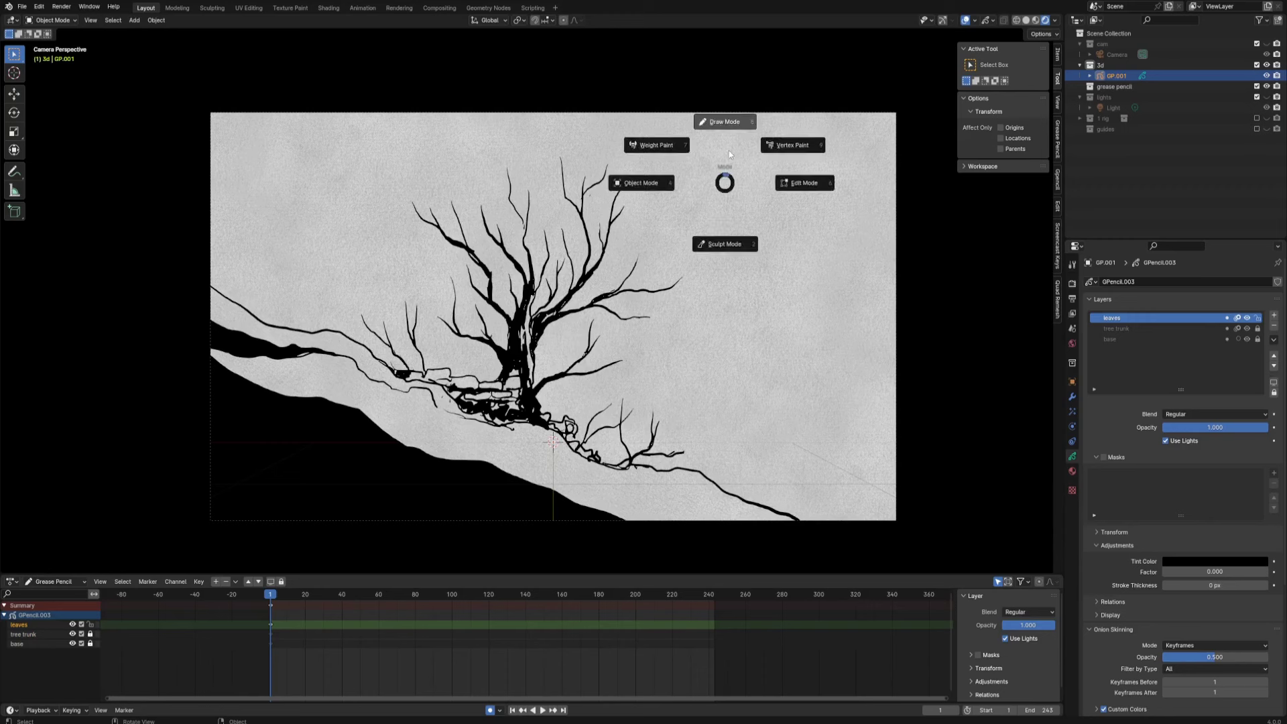
left_click(728, 127)
left_click(1071, 471)
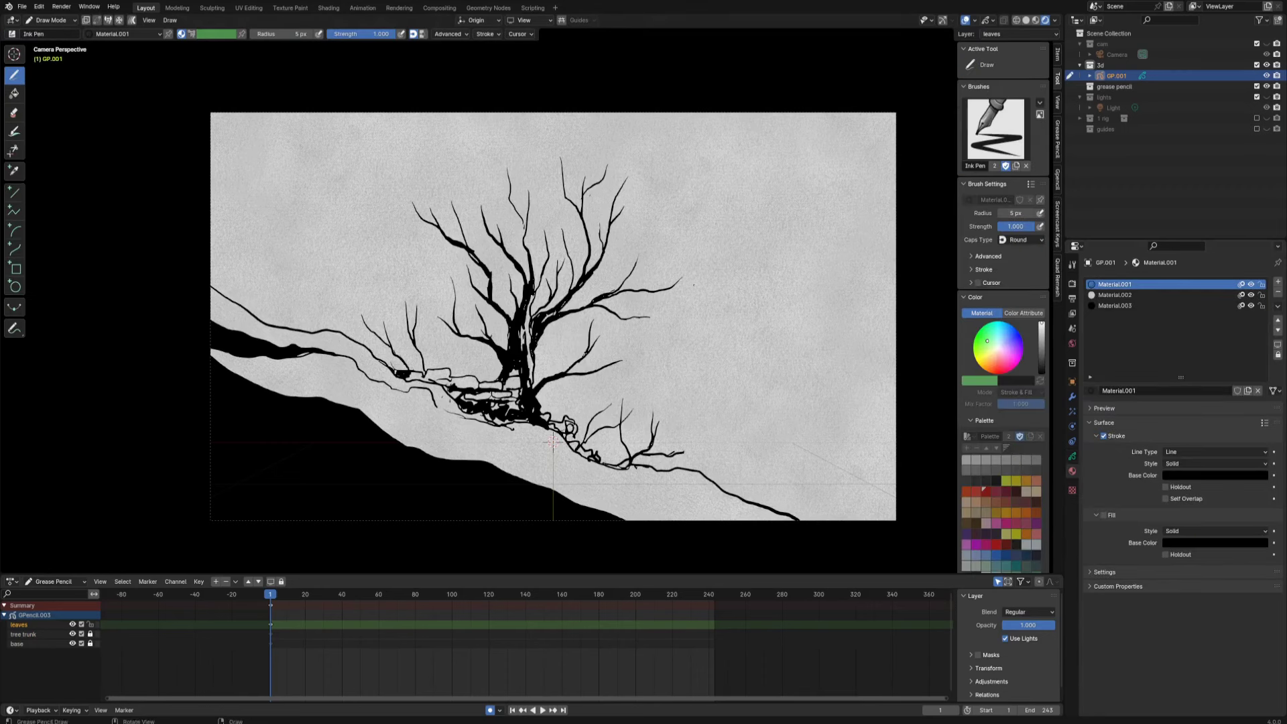
Step: Resize the Ink Pen brush radius to 45 px and make it respond to pen pressure
key("f")
left_click(700, 281)
key("f")
left_click(358, 133)
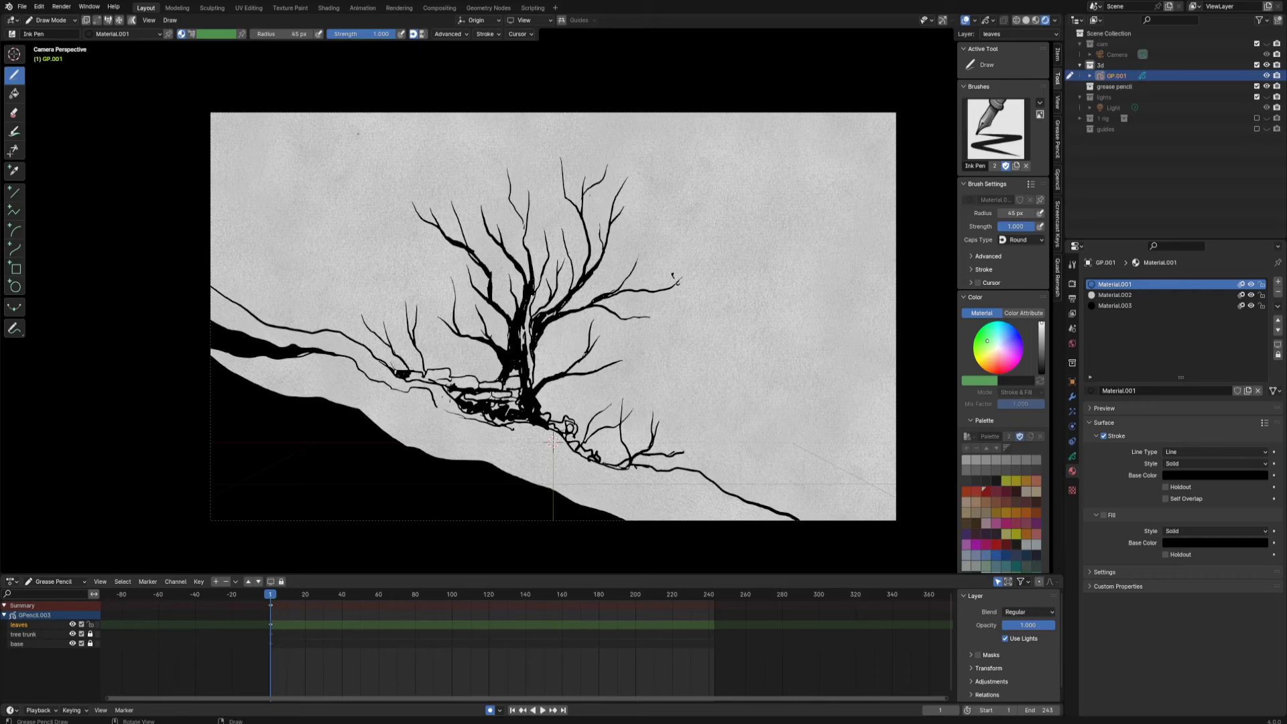
left_click(319, 34)
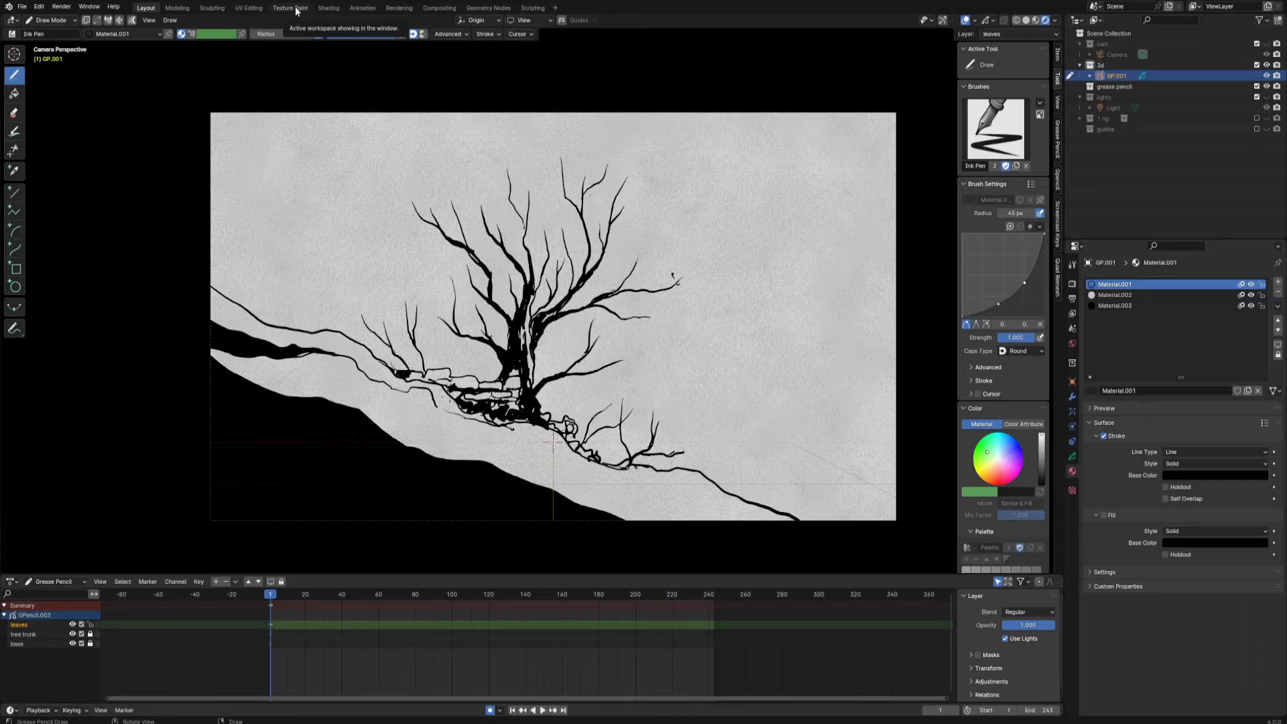
left_click(296, 9)
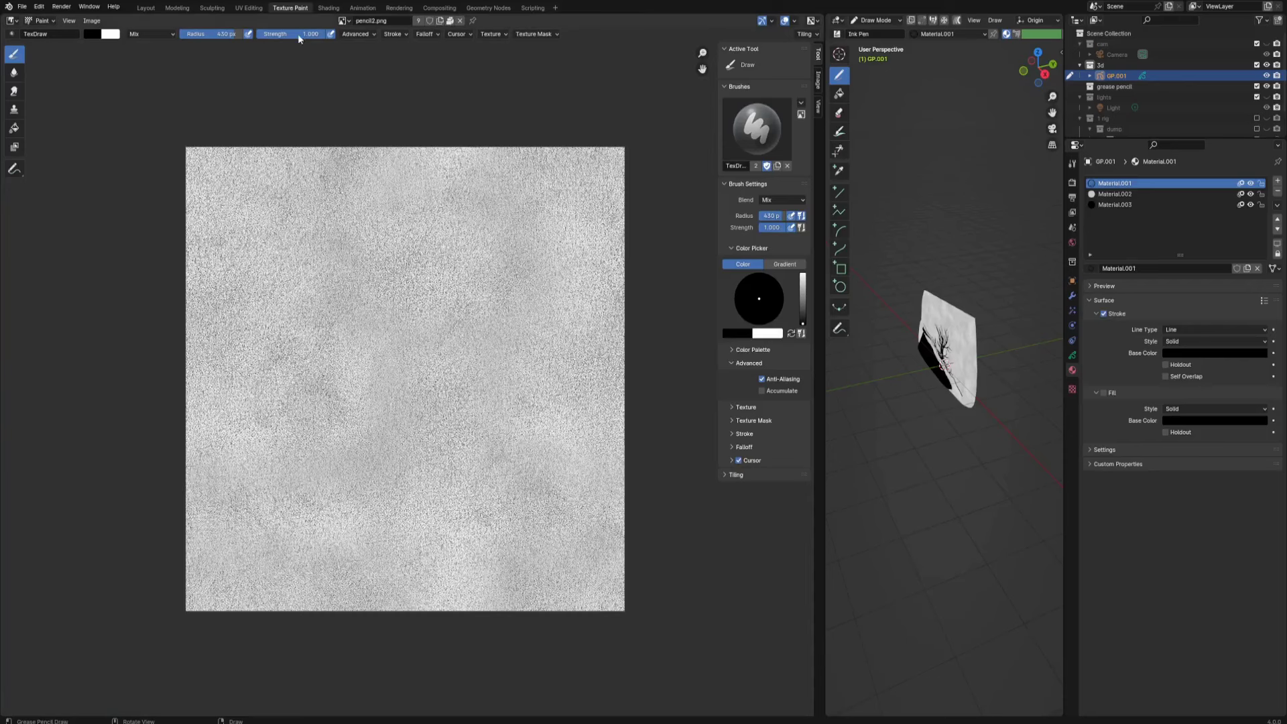
left_click(460, 20)
middle_click_drag(434, 300, 471, 167, "ctrl")
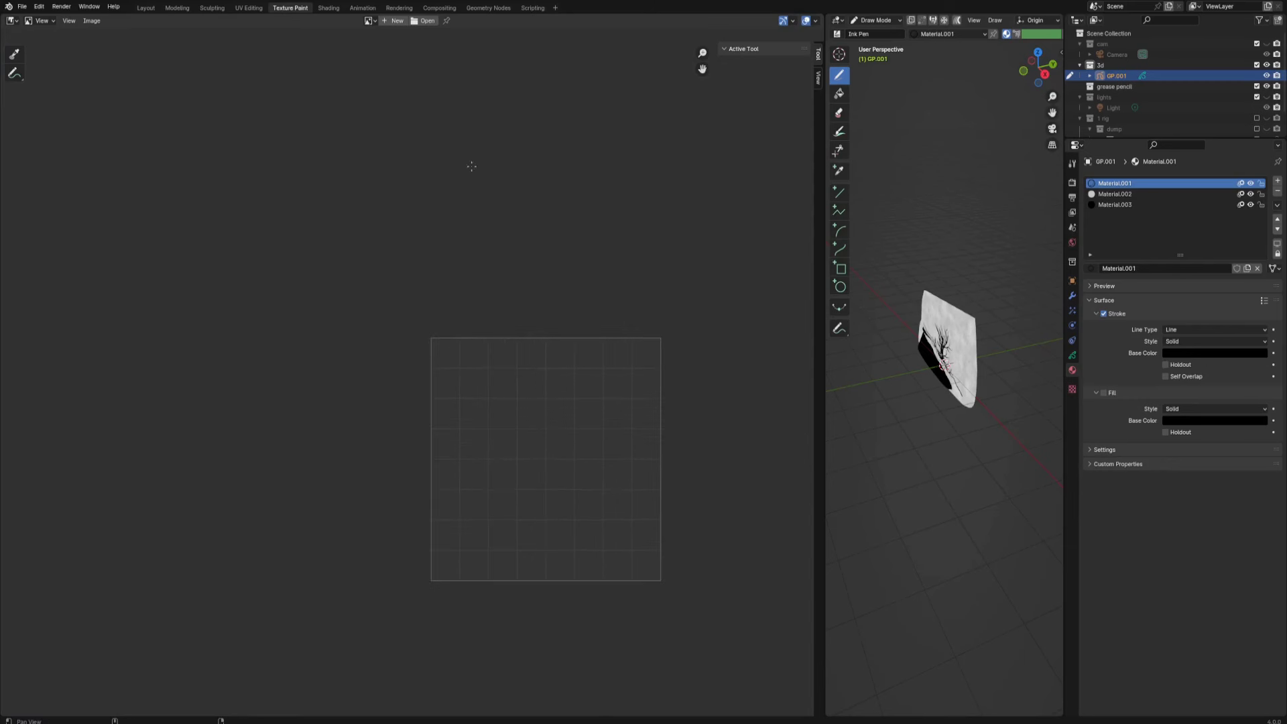
left_click(395, 22)
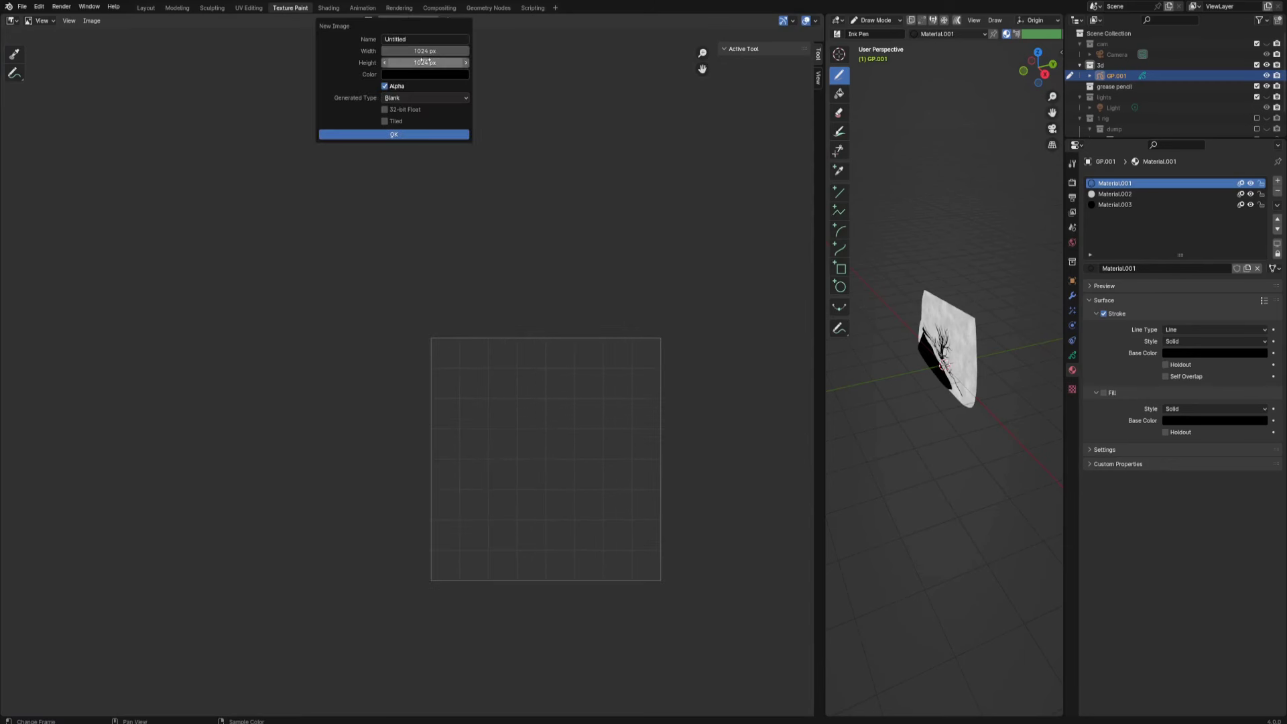
left_click(407, 39)
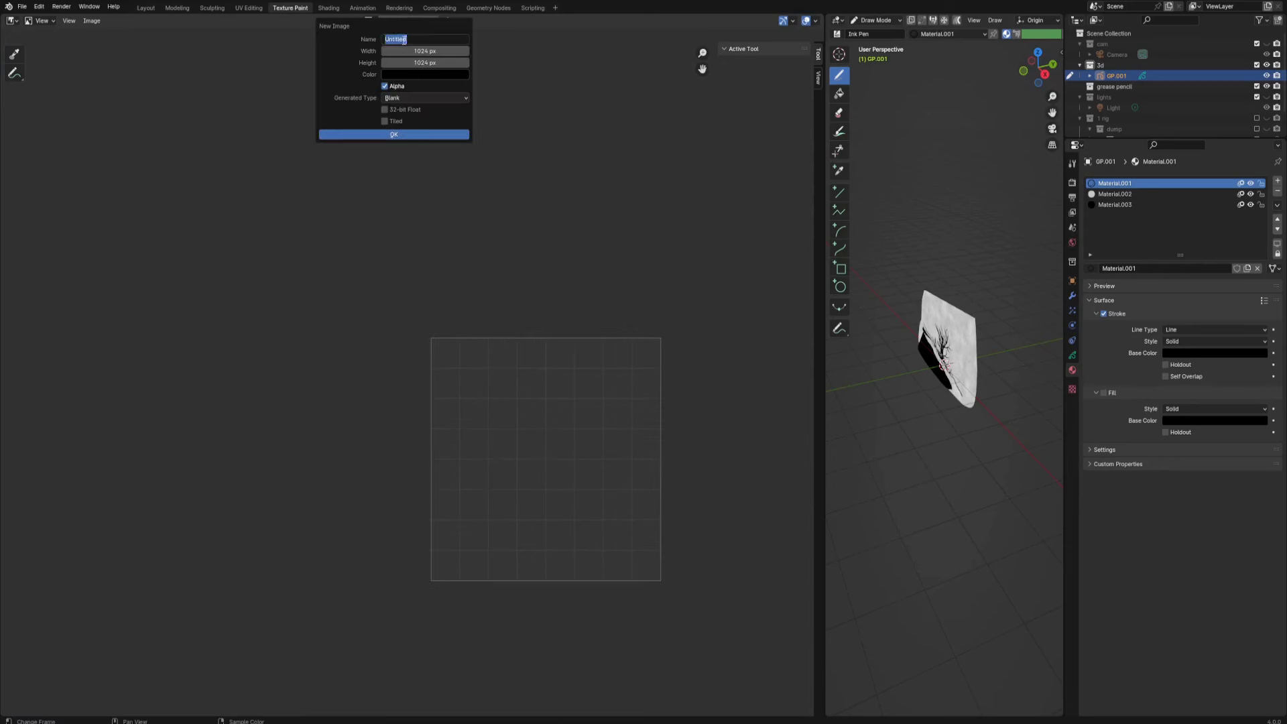
Step: Replace the default image name with leaves1
key("BackSpace")
type("leaves1")
left_click(427, 76)
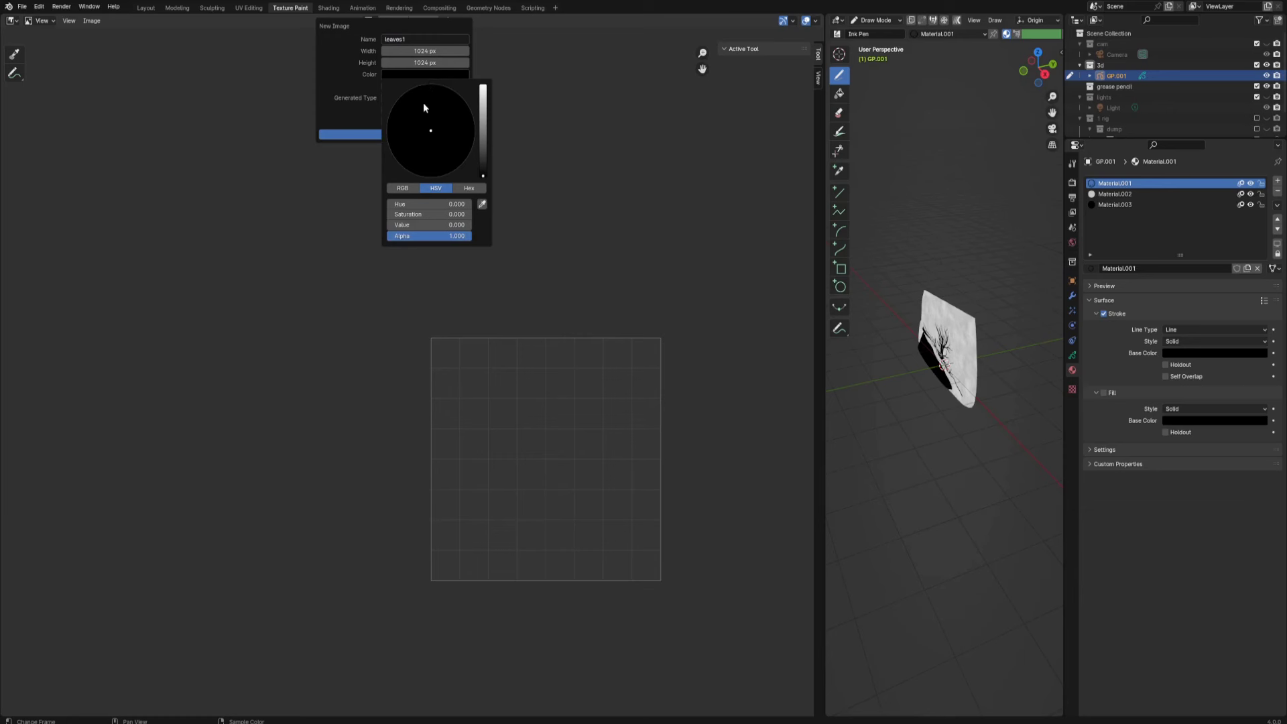
left_click_drag(441, 235, 332, 235)
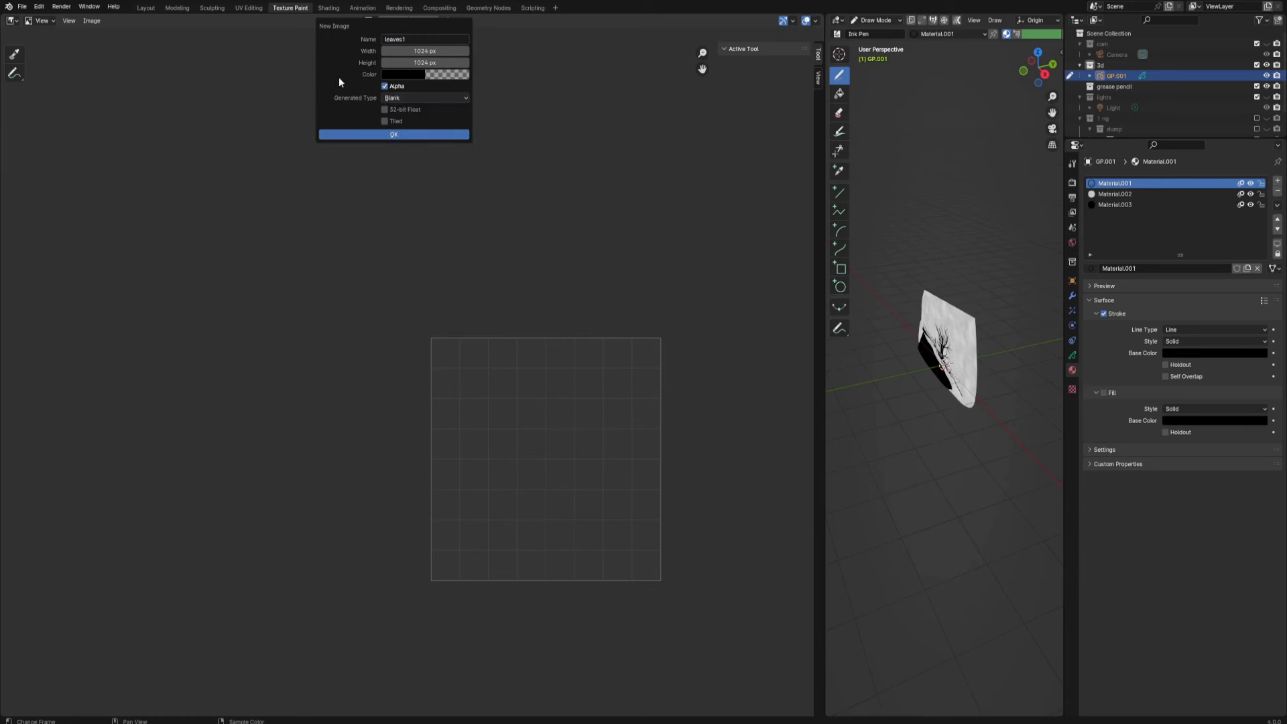
left_click(394, 135)
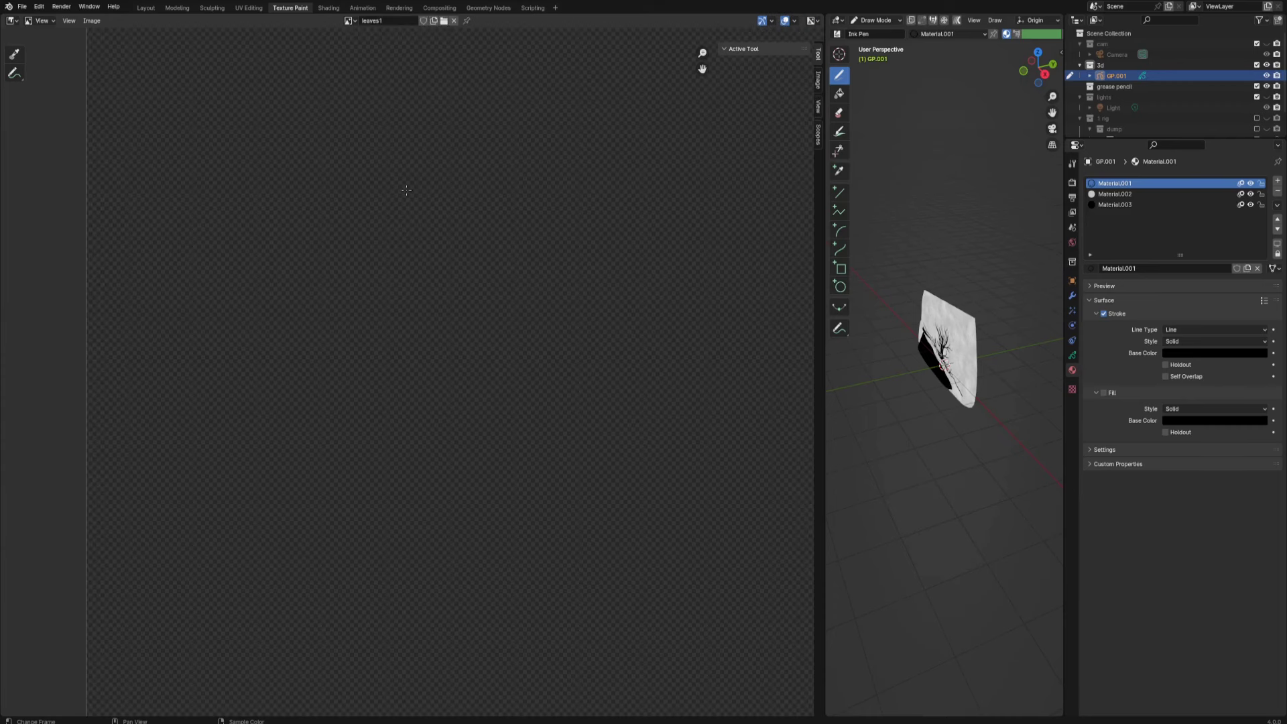
Step: Fit the image in view, switch the editor to Paint mode, and shrink the brush to 93 px
middle_click_drag(411, 257, 456, 301, "ctrl")
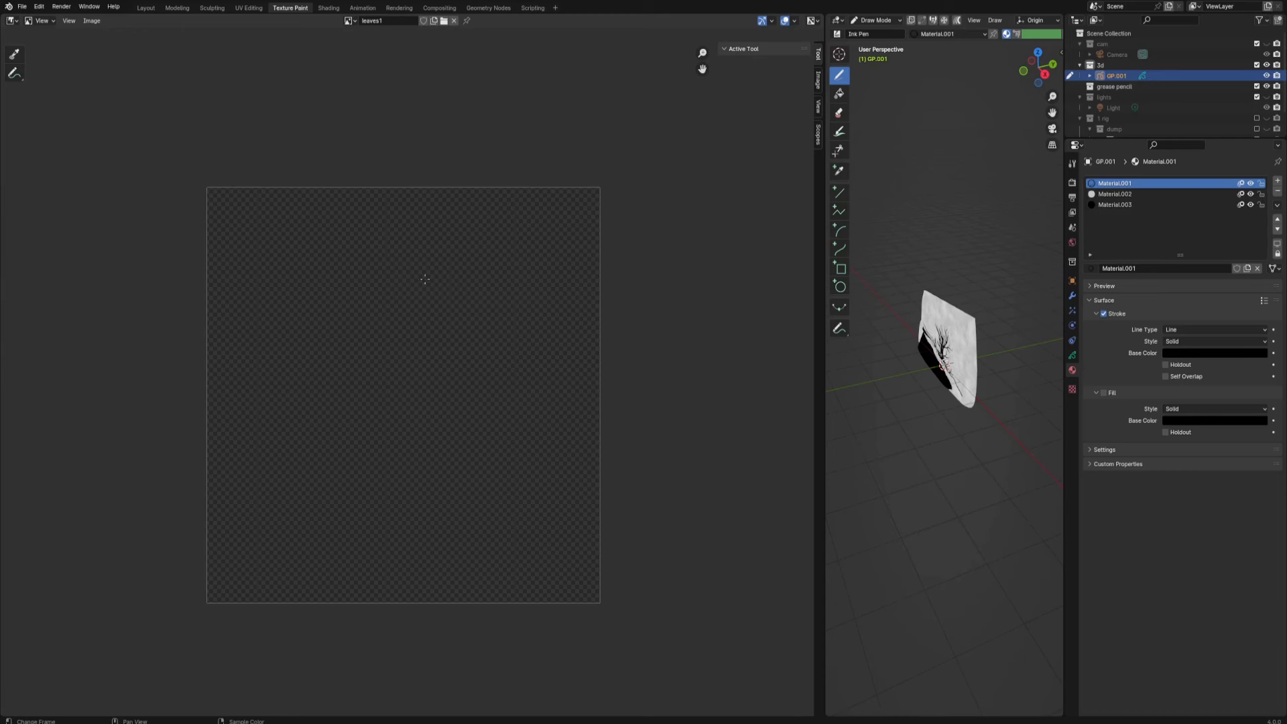
middle_click_drag(400, 308, 427, 310)
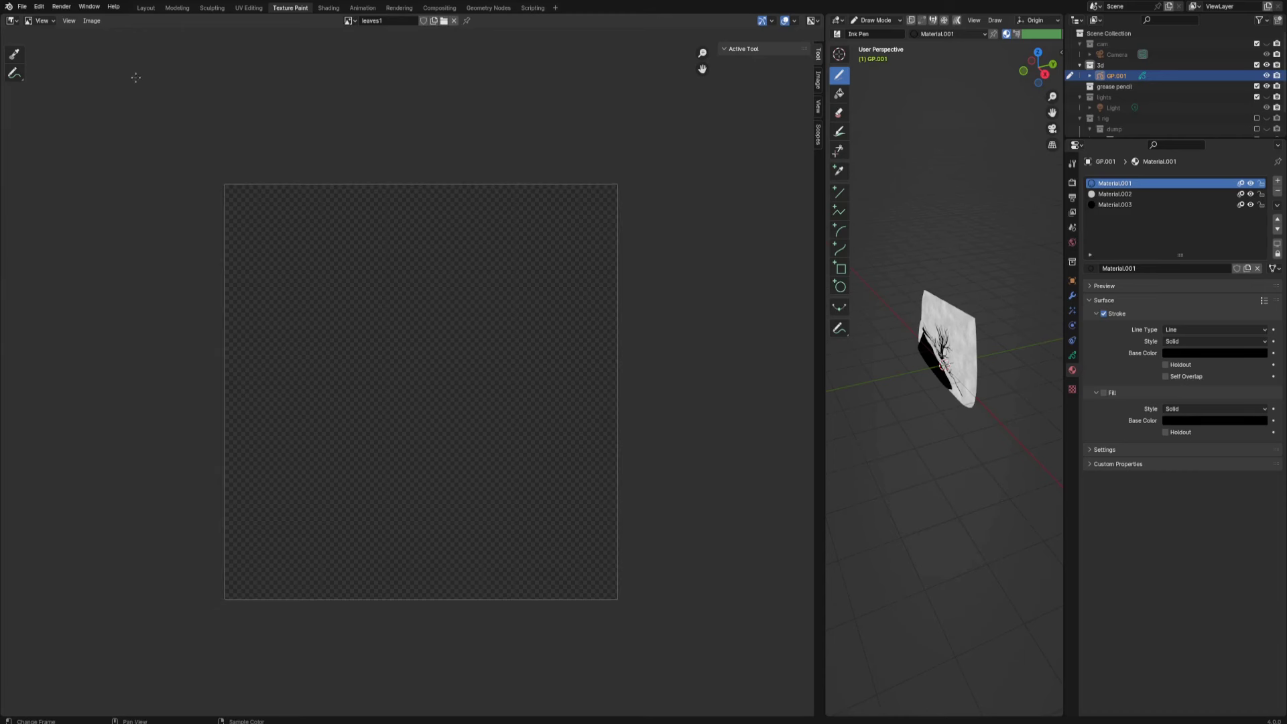
left_click(42, 22)
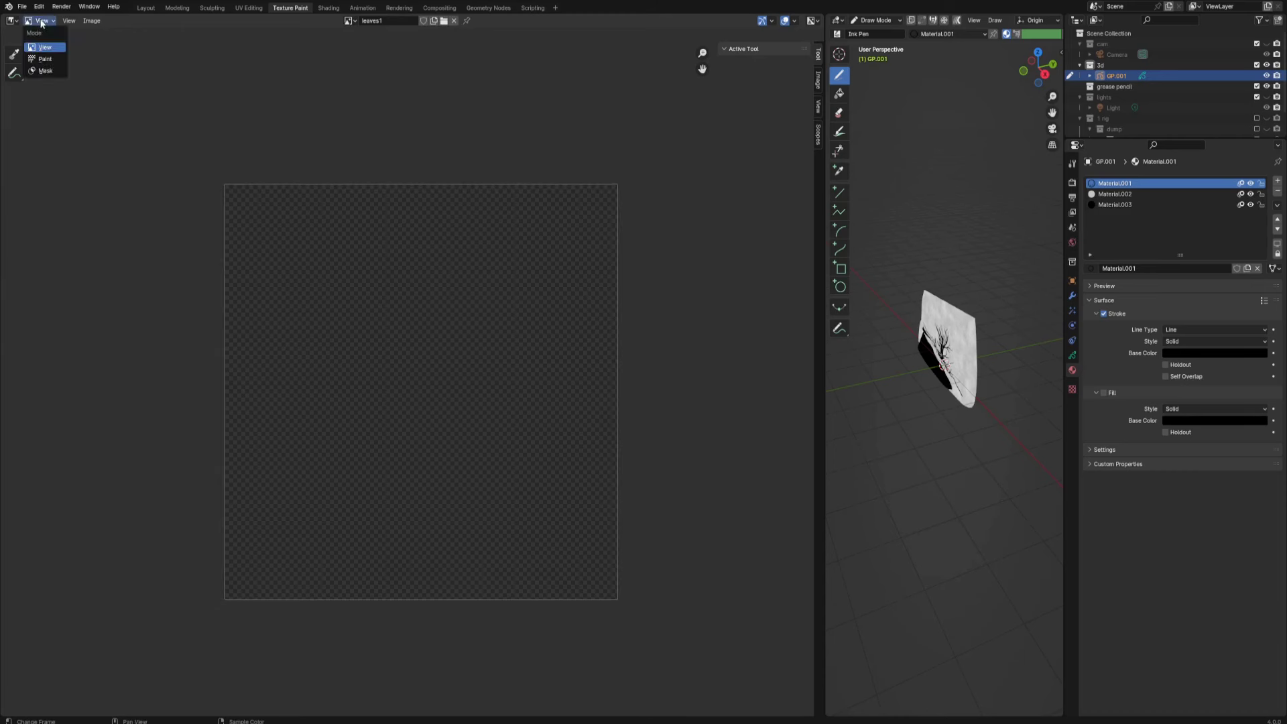
left_click(46, 58)
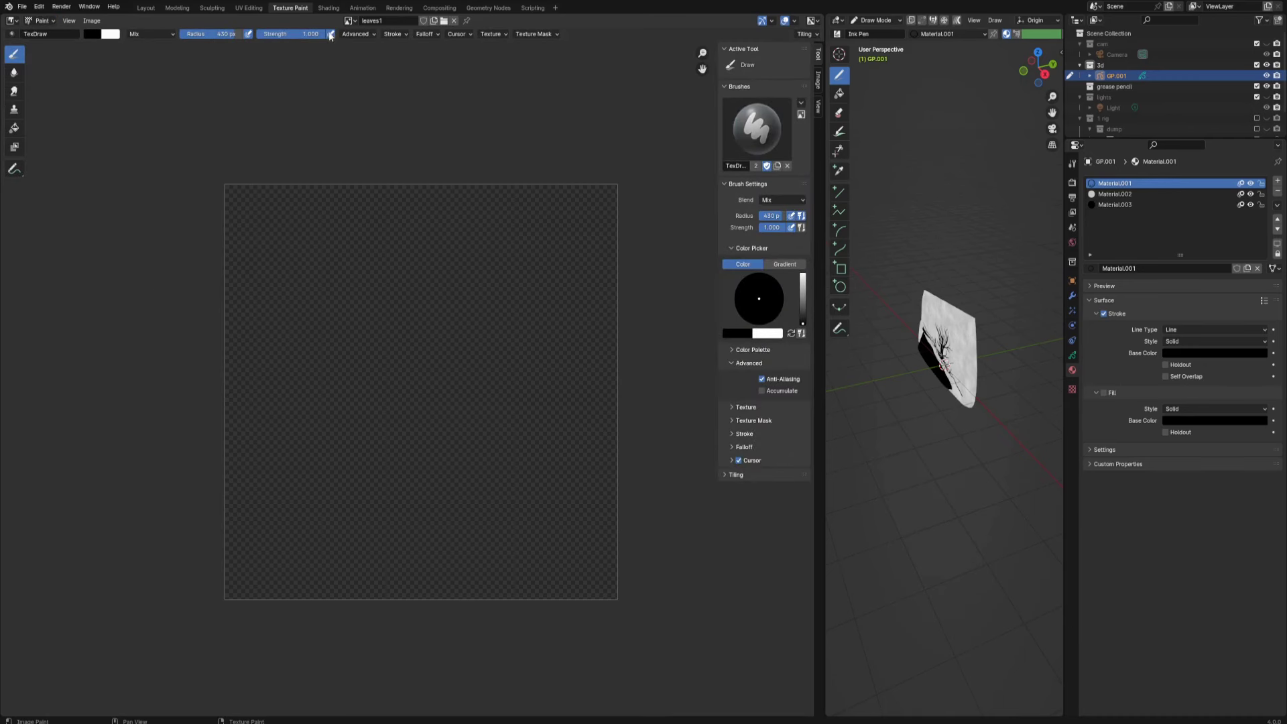
key("f")
left_click(370, 347)
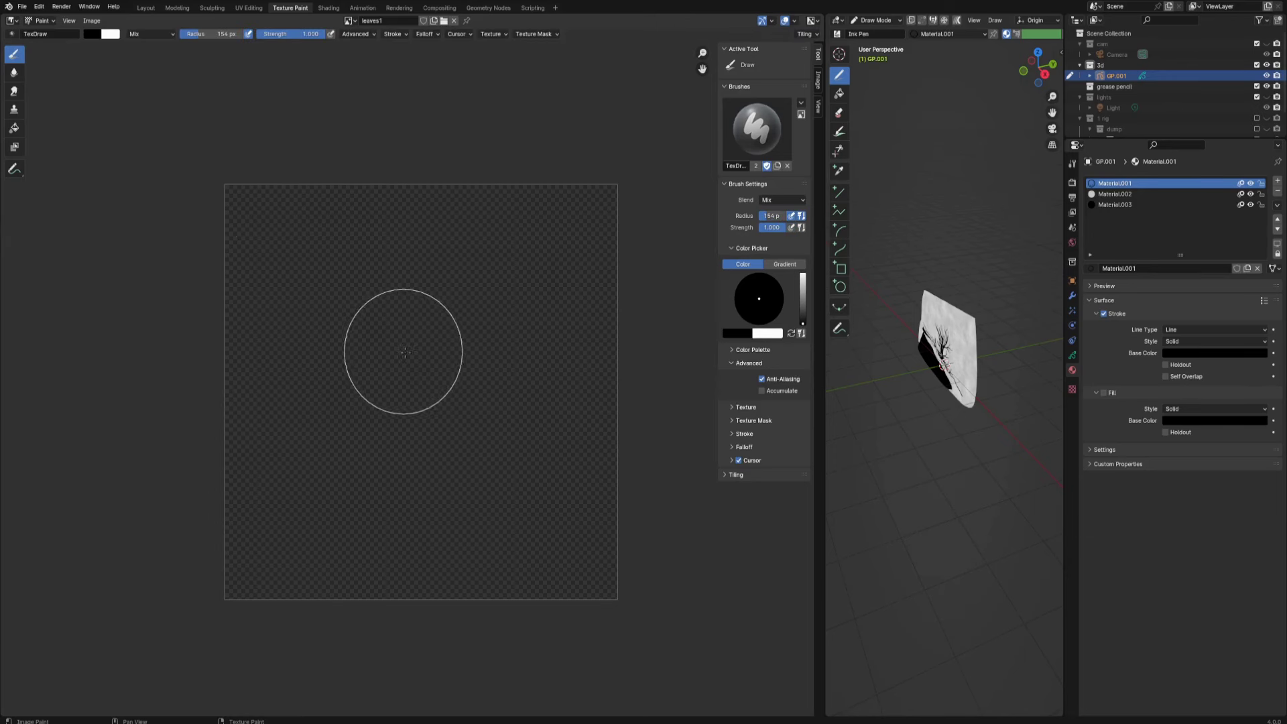
key("f")
left_click(402, 391)
scroll(409, 387, "up", 2)
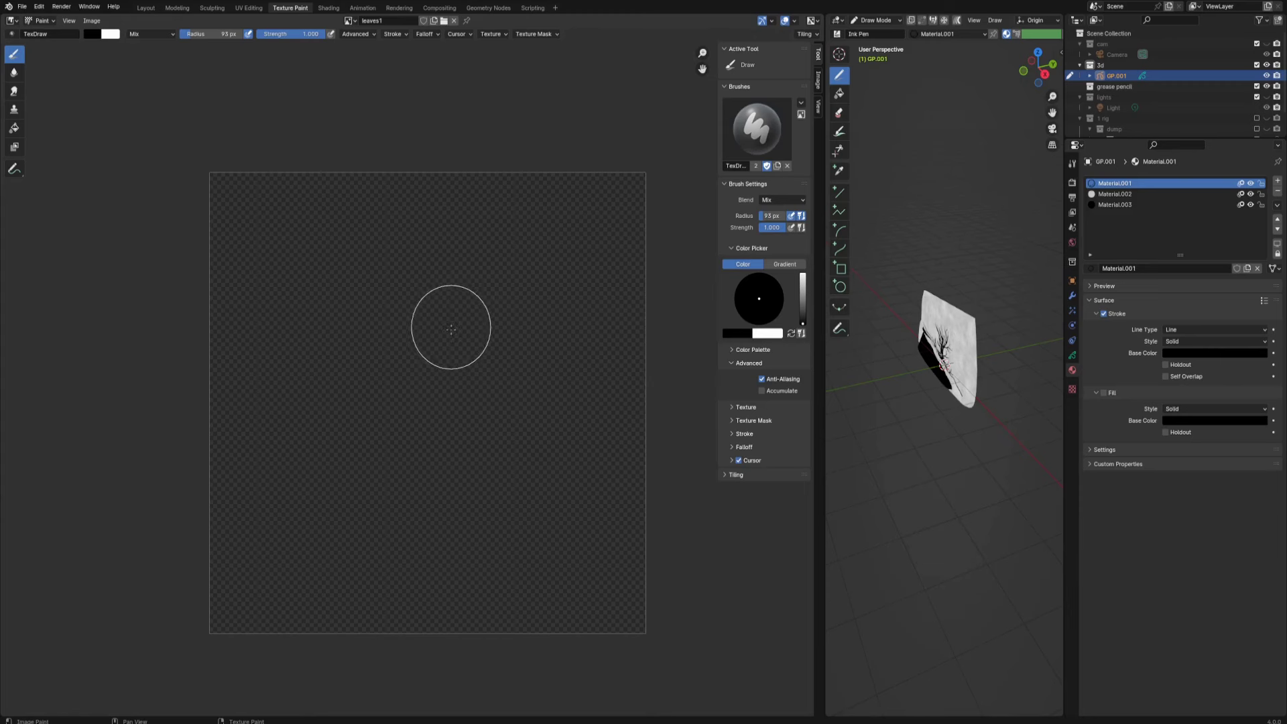
Step: Paint more black vine branches and leaves, then pack leaves1 into the blend file
mouse_move(449, 325)
left_mouse_down()
mouse_move(451, 339)
mouse_move(419, 299)
mouse_move(324, 384)
mouse_move(346, 346)
mouse_move(502, 460)
mouse_move(380, 482)
mouse_move(287, 466)
mouse_move(295, 566)
left_mouse_up()
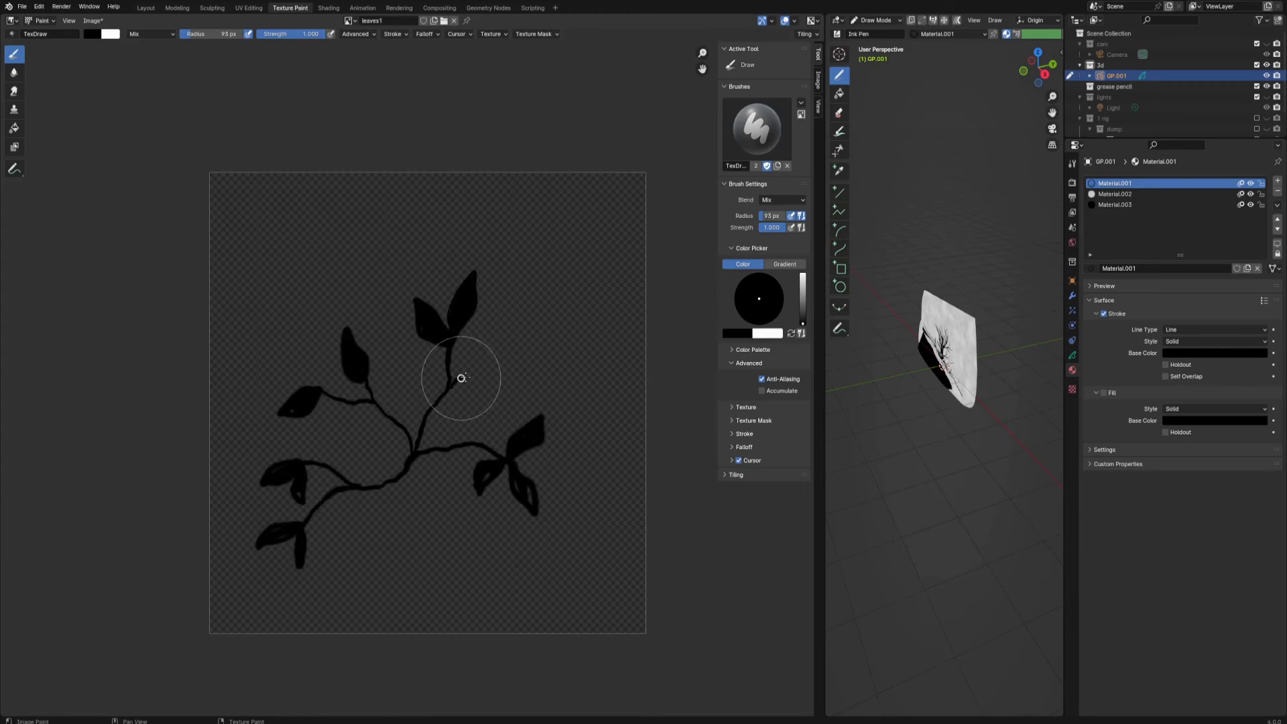
left_click_drag(461, 378, 510, 221)
left_click(1115, 205)
left_click(93, 20)
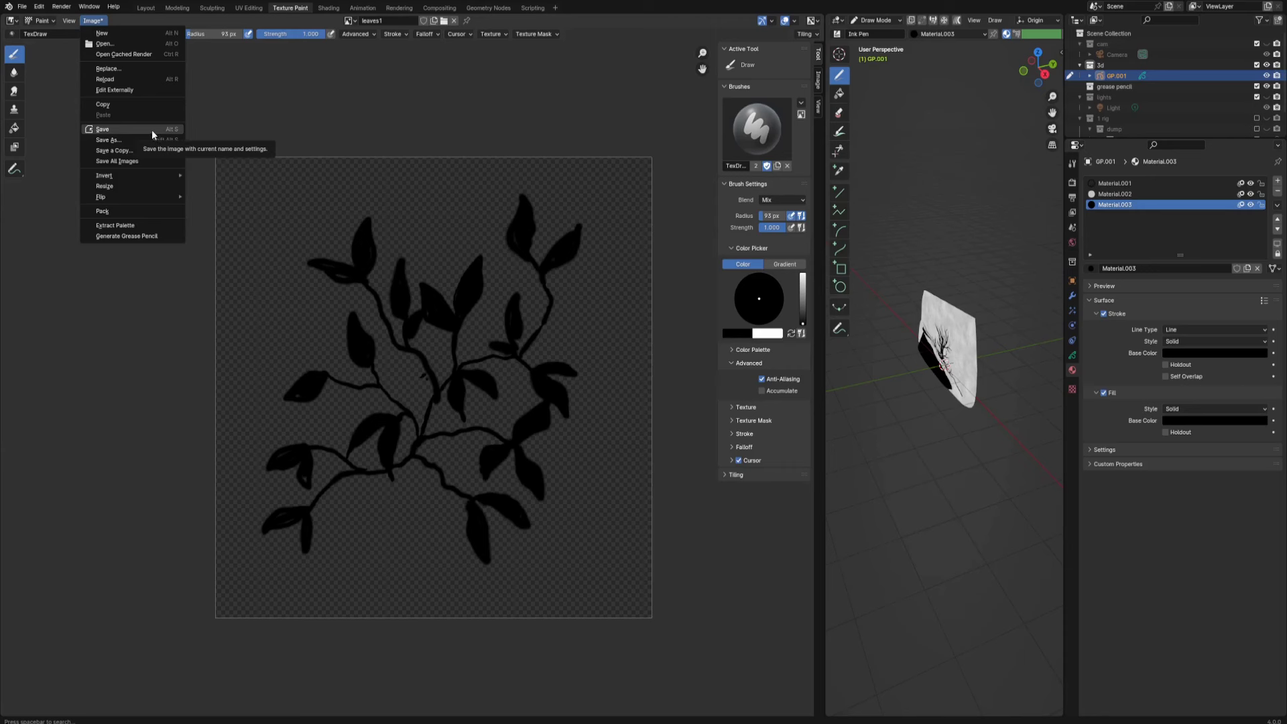
left_click(154, 210)
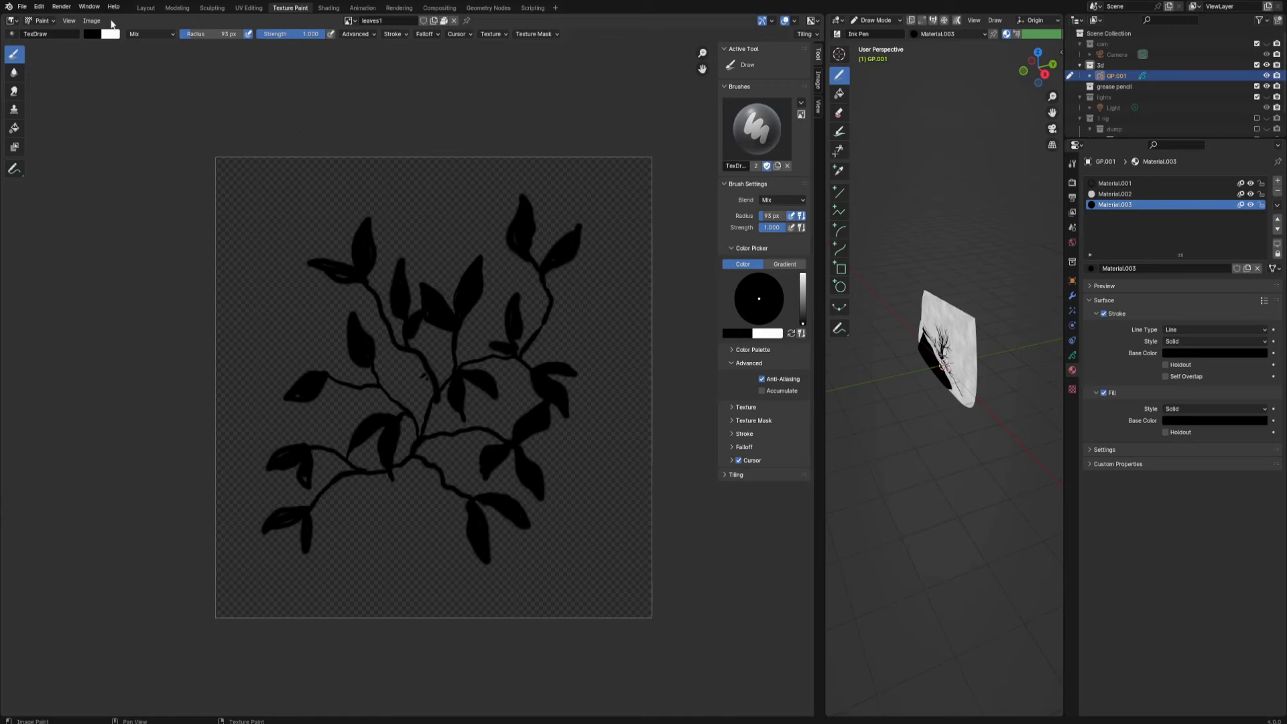
left_click(146, 8)
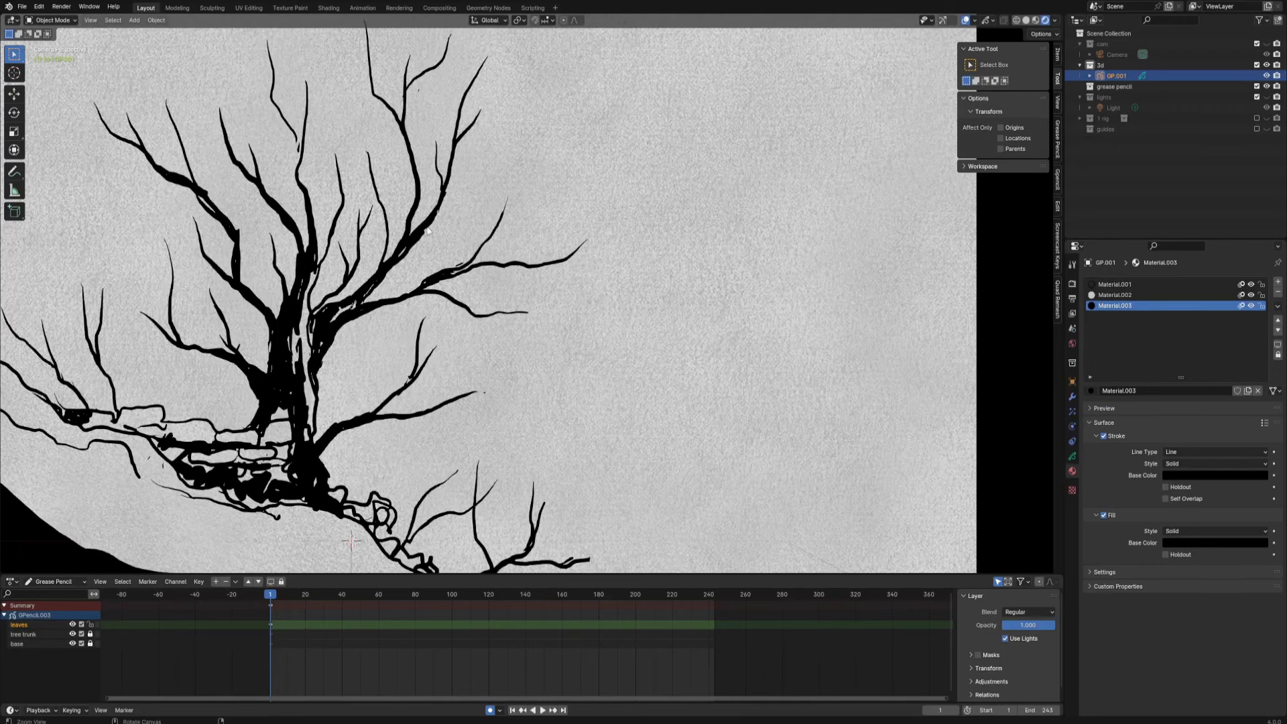
scroll(362, 215, "down", 3)
scroll(758, 391, "up", 1)
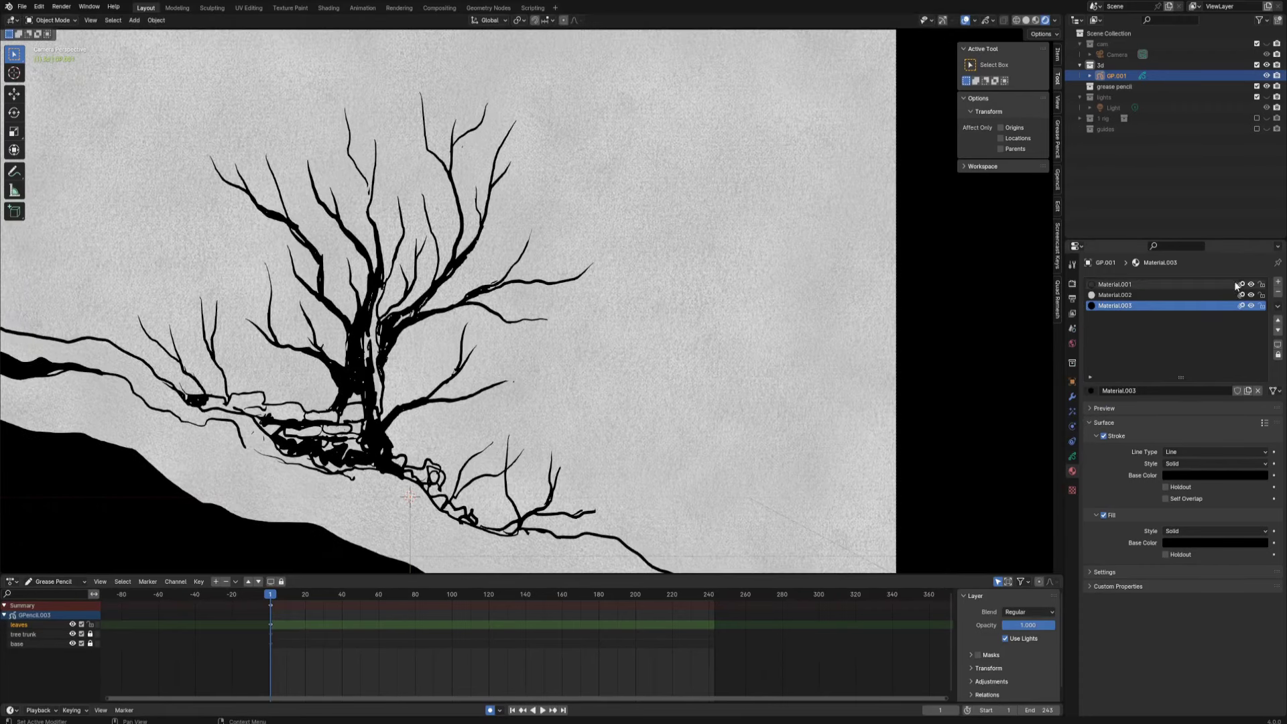
left_click(1278, 282)
left_click(1145, 392)
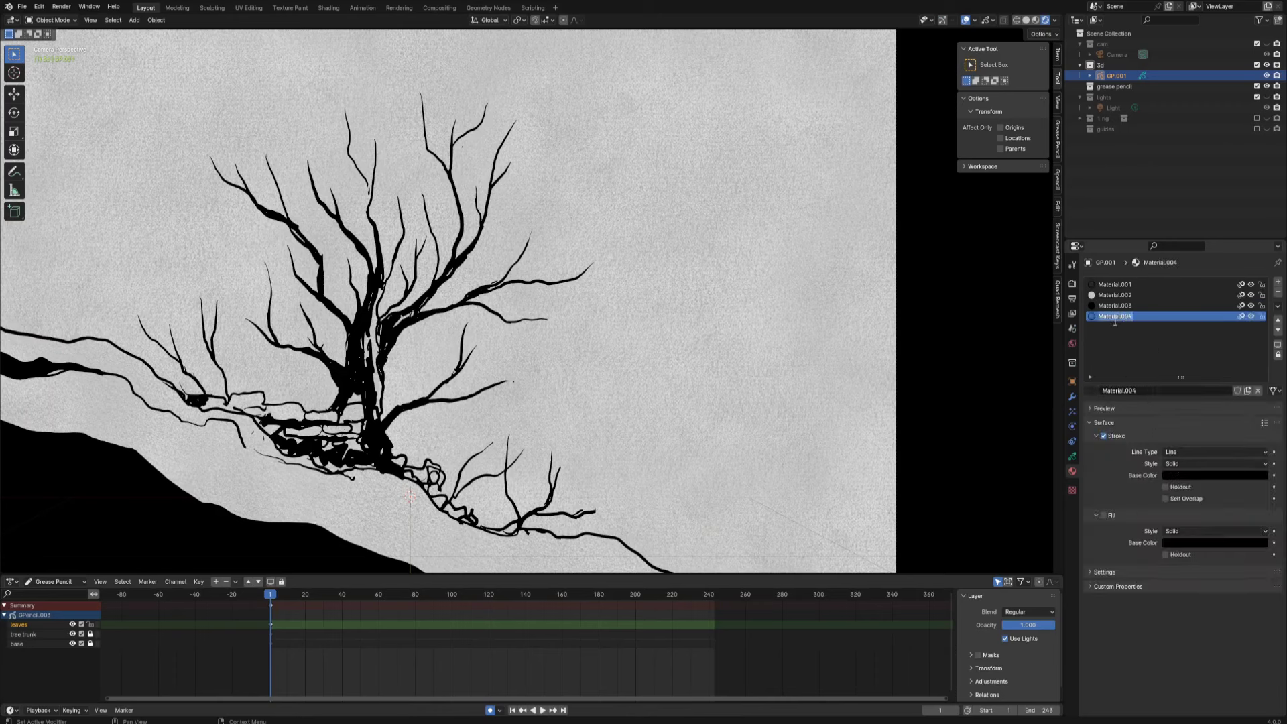
Step: Name the new material leaves and choose its stroke style from the style list
type("leaves")
key("Return")
left_click(1177, 453)
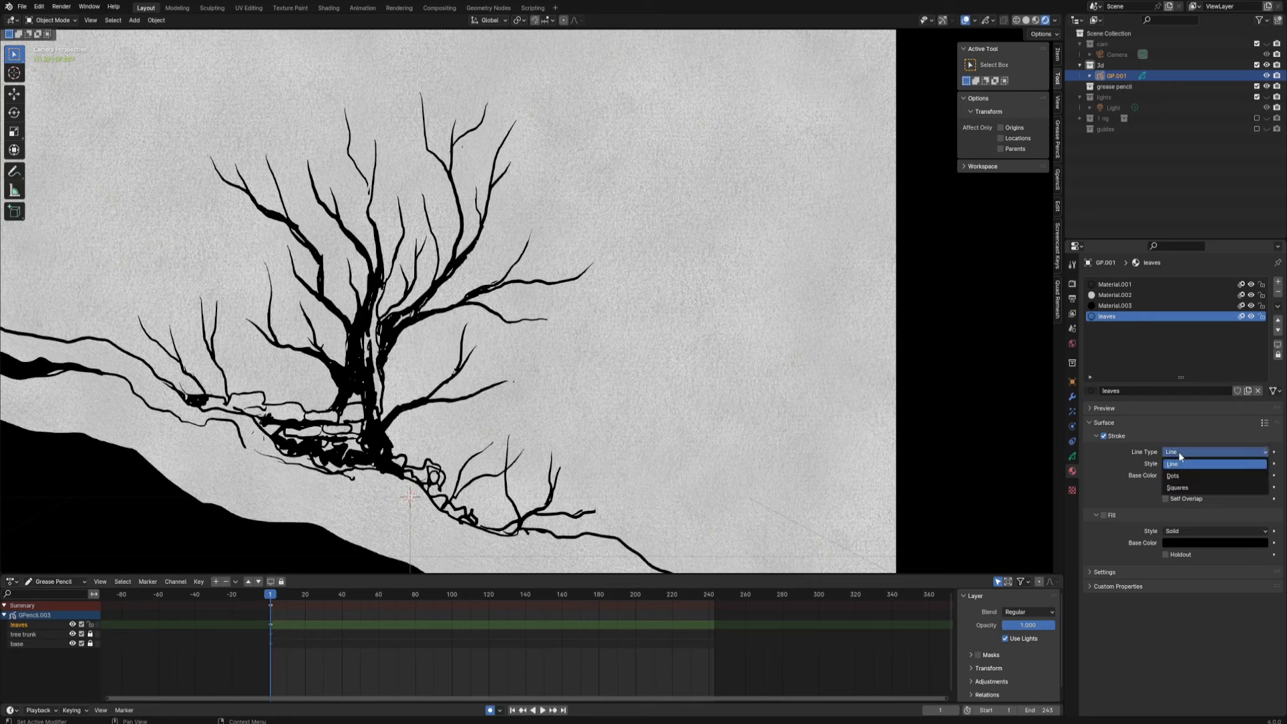
left_click(1185, 475)
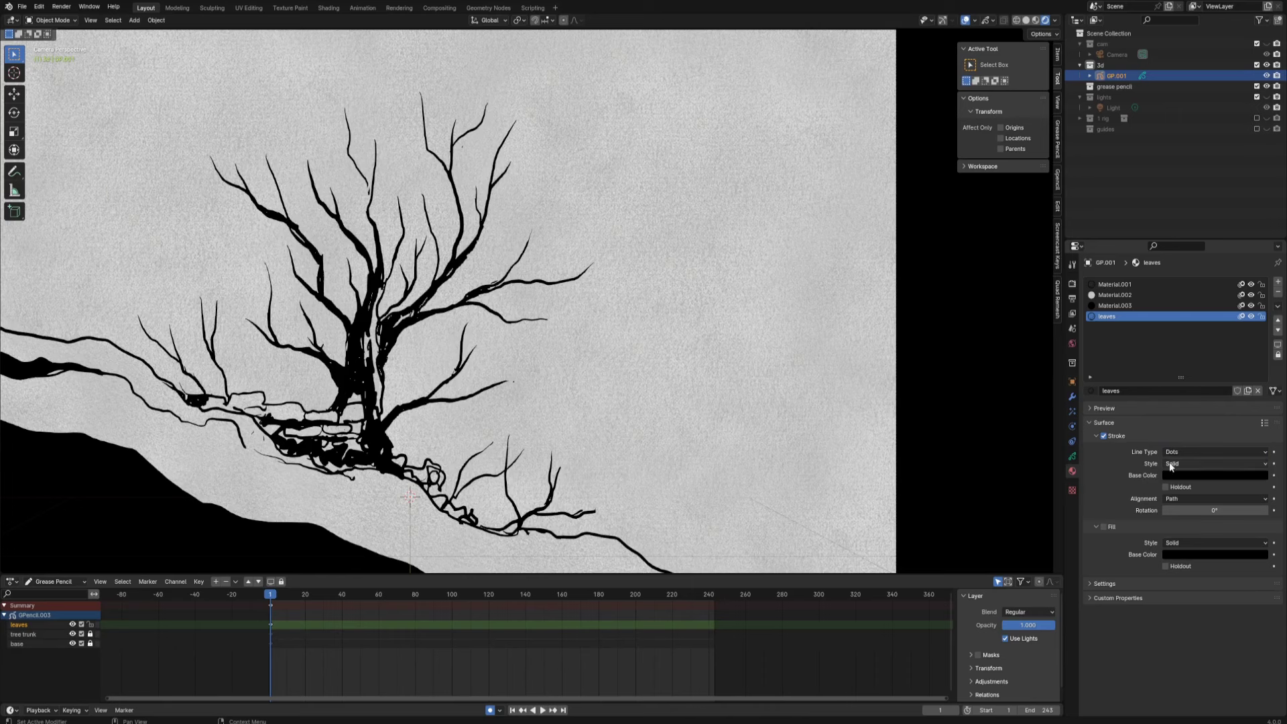
left_click(1177, 464)
left_click(1177, 488)
left_click(1092, 499)
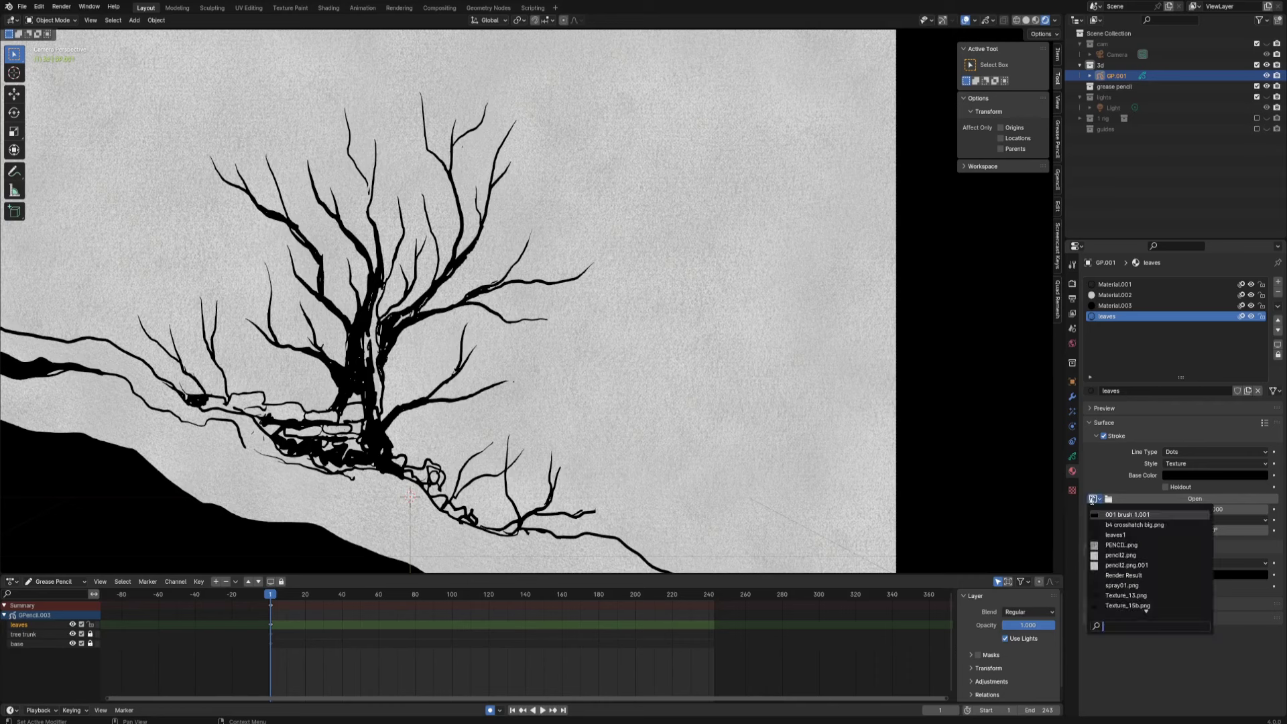
left_click(1132, 535)
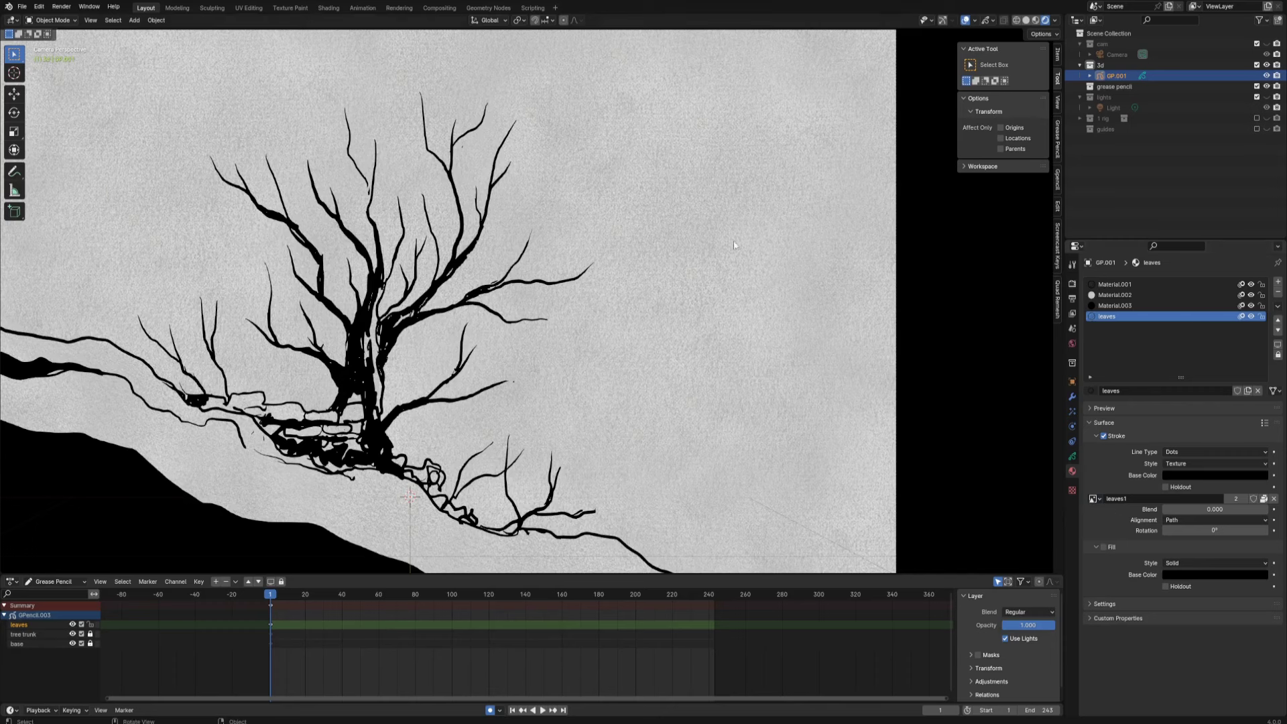
Step: Call up the editing-mode pie menu
key("ctrl+Tab")
Step: Enter Draw Mode, save, and paint then undo a test leaf cluster
left_click(743, 107)
key("ctrl+s")
mouse_move(595, 333)
left_mouse_down()
mouse_move(624, 315)
mouse_move(664, 335)
mouse_move(640, 329)
mouse_move(670, 356)
mouse_move(683, 288)
mouse_move(647, 285)
mouse_move(600, 339)
mouse_move(657, 365)
mouse_move(694, 315)
mouse_move(640, 301)
left_mouse_up()
key("ctrl+z")
key("ctrl+z")
key("ctrl+z")
key("ctrl+z")
key("ctrl+z")
key("ctrl+z")
key("ctrl+z")
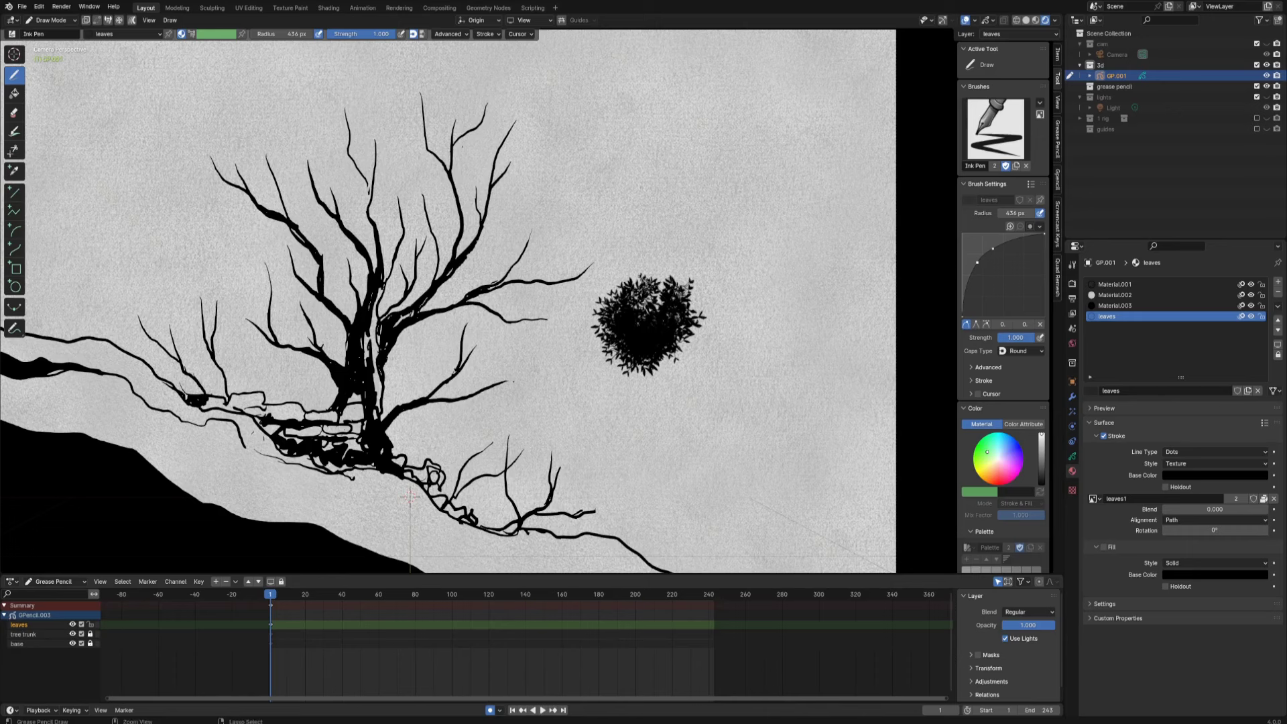
key("ctrl+z")
key("ctrl+z")
key("ctrl+z")
key("ctrl+z")
key("ctrl+z")
key("ctrl+z")
key("ctrl+z")
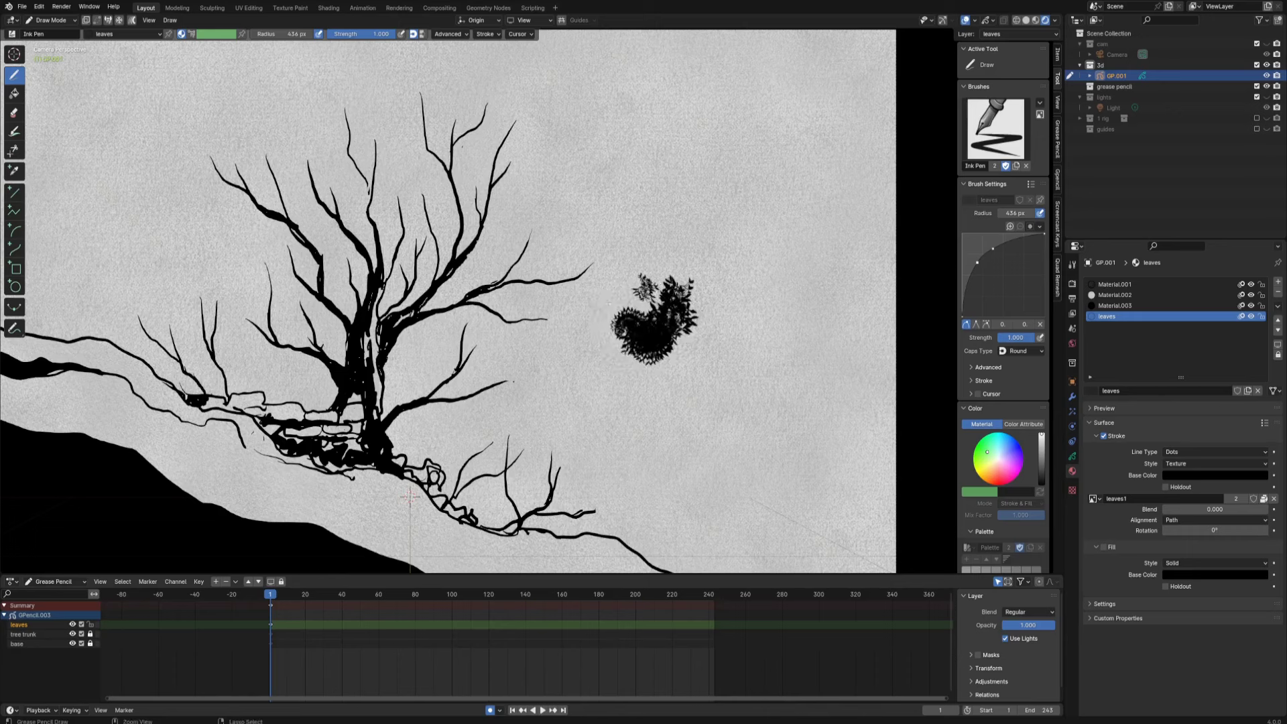
key("ctrl+z")
key("ctrl+z")
key("ctrl+shift+z")
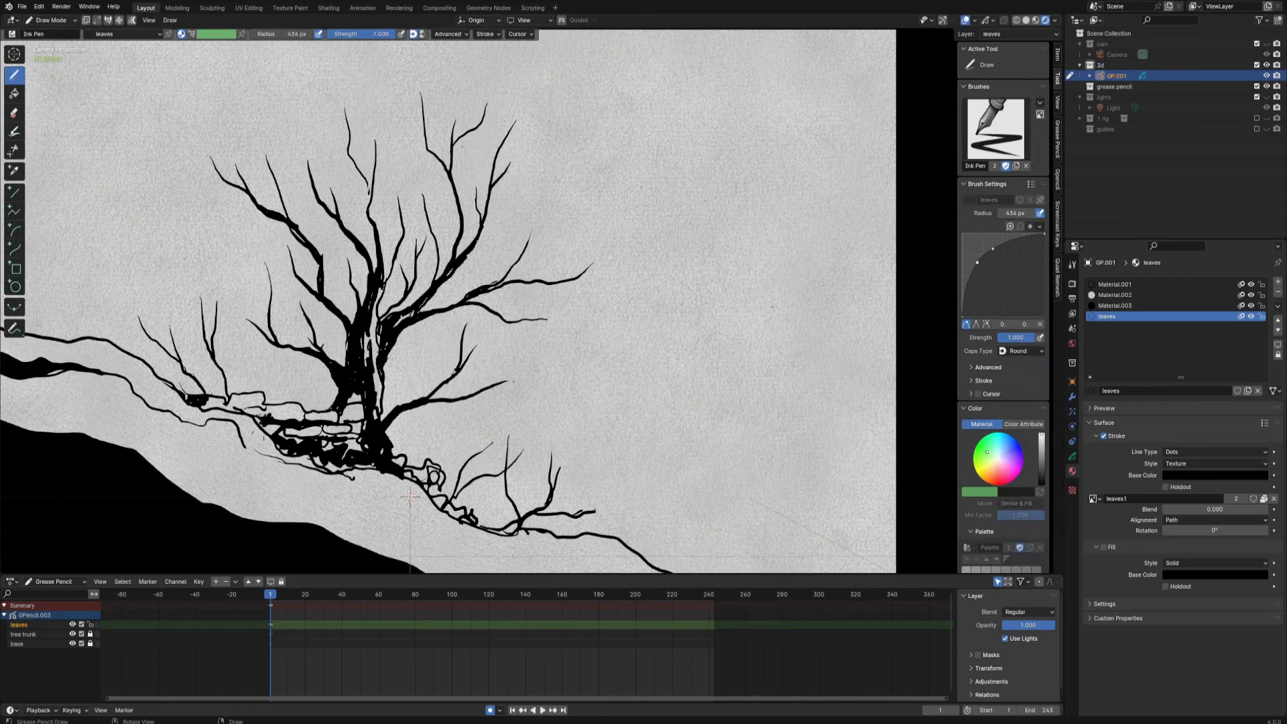
mouse_move(977, 265)
left_mouse_down()
mouse_move(996, 292)
mouse_move(1028, 249)
mouse_move(993, 289)
left_mouse_up()
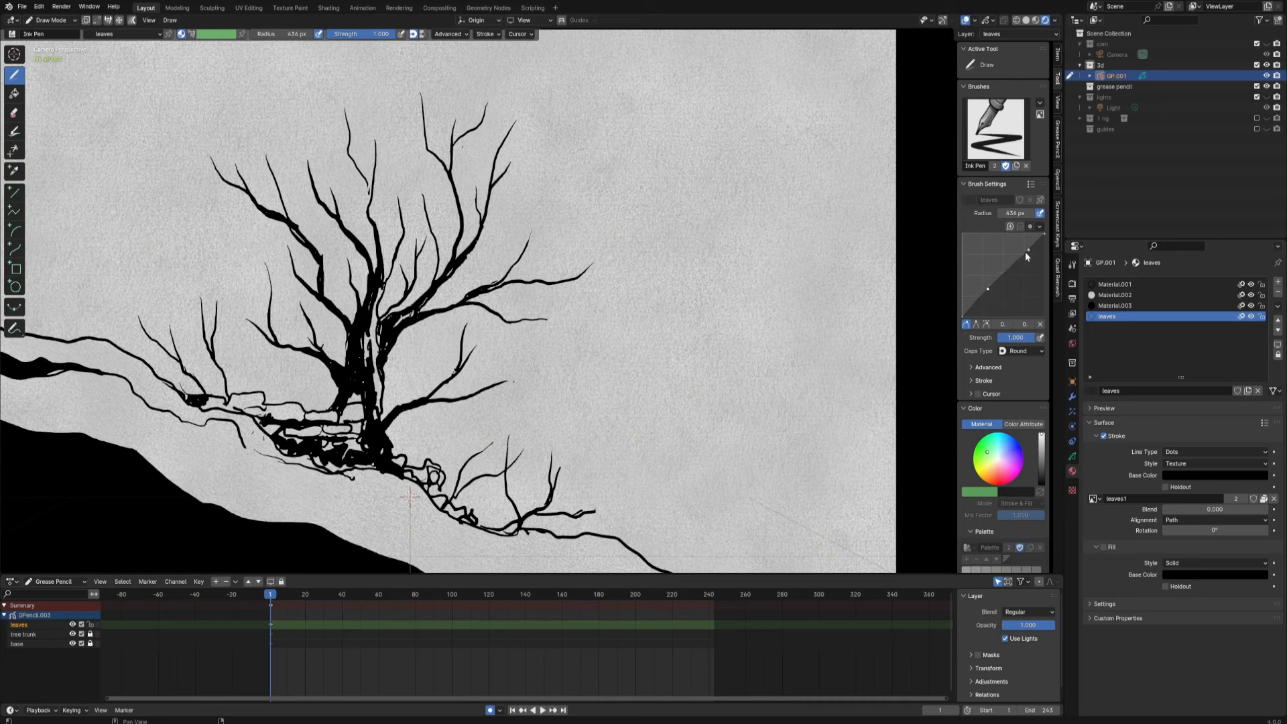
Step: Lower the brush falloff curve points, check it with two test strokes, and save
left_click_drag(1027, 249, 1025, 259)
left_click_drag(1003, 297, 1005, 300)
mouse_move(670, 344)
left_mouse_down()
mouse_move(670, 328)
mouse_move(721, 302)
mouse_move(718, 381)
mouse_move(749, 357)
mouse_move(744, 268)
mouse_move(757, 249)
left_mouse_up()
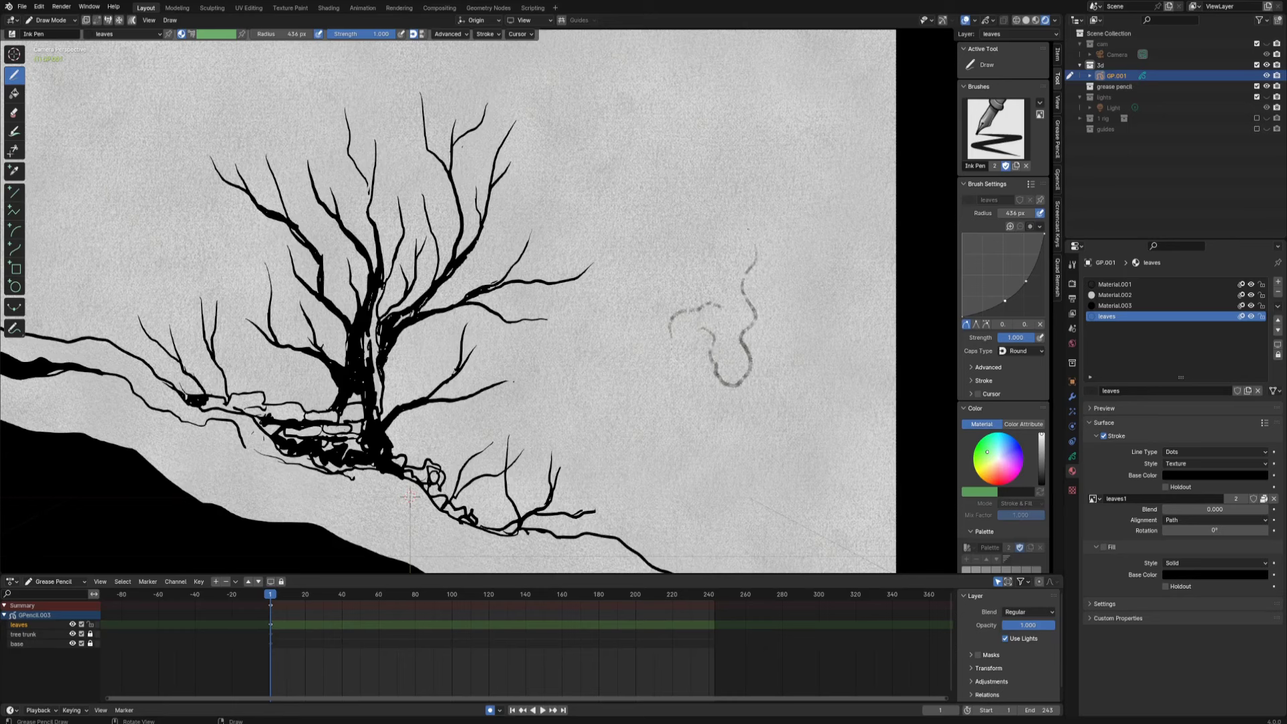
left_click_drag(722, 339, 719, 229)
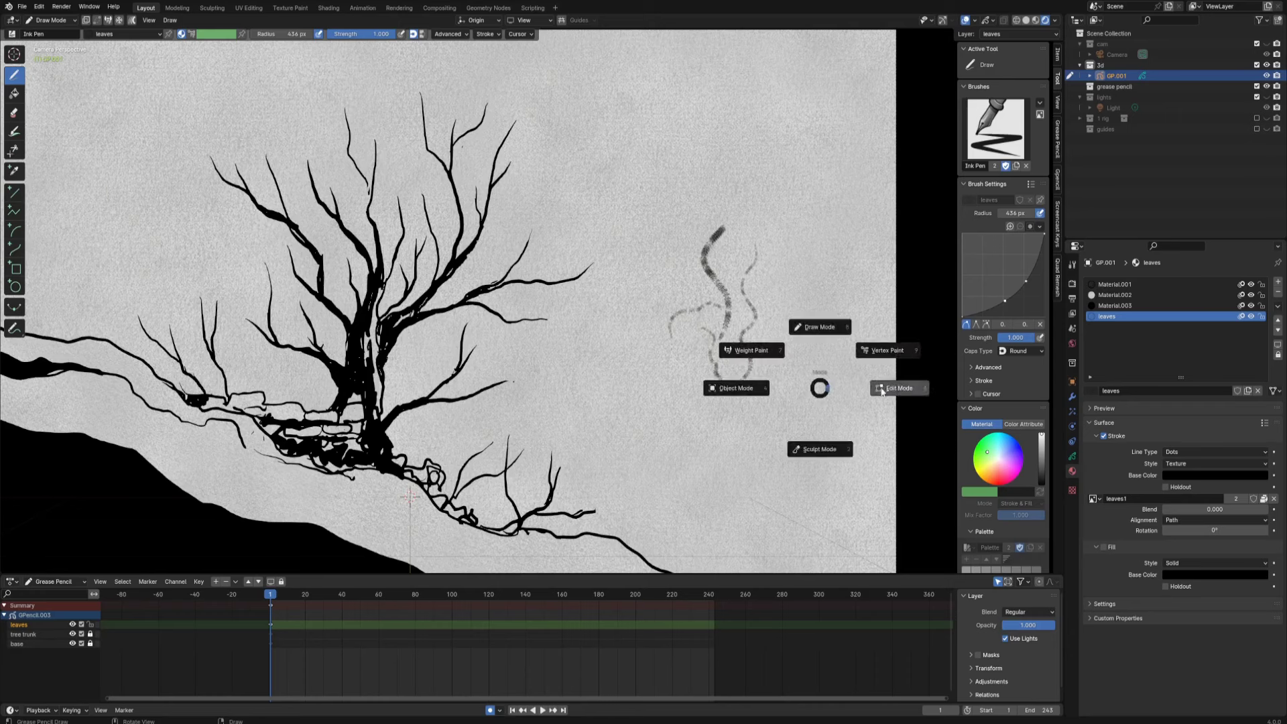
key("Tab")
key("ctrl+Tab")
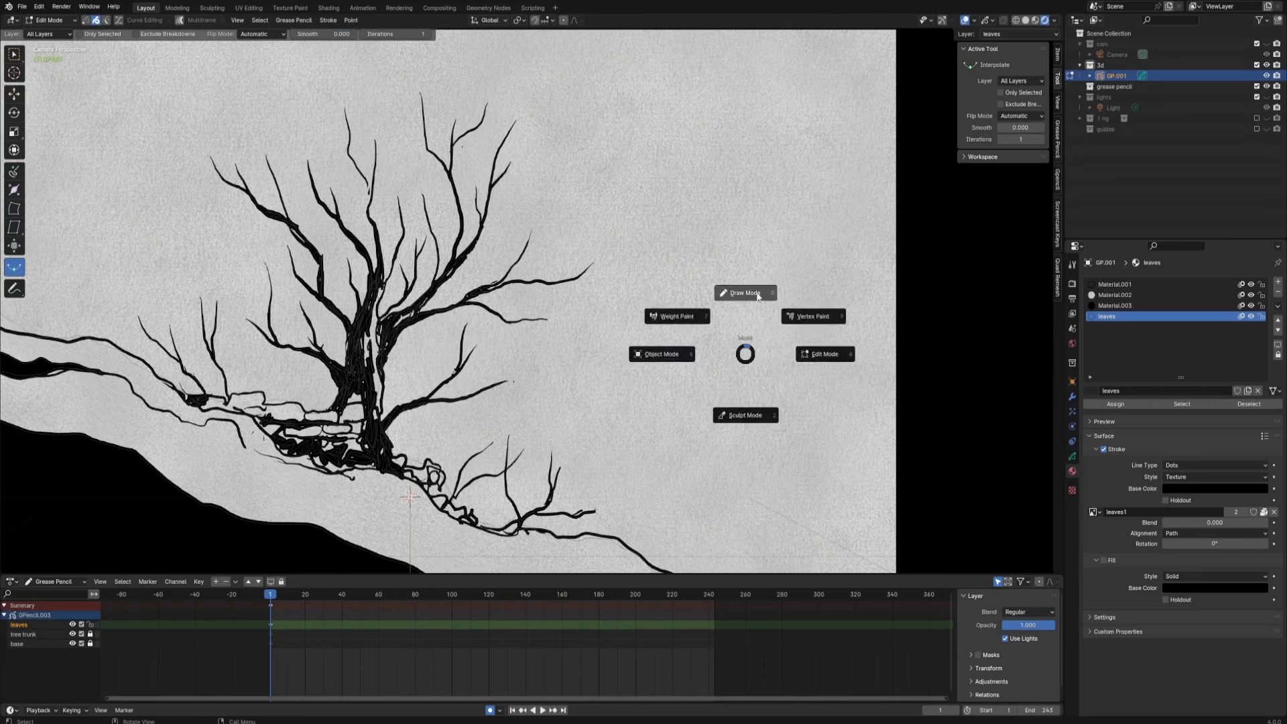
left_click(749, 295)
key("ctrl+s")
Step: Bend the falloff curve into an S-shape, undo a trial cluster, fit the camera view, and save
left_click_drag(1004, 303, 996, 253)
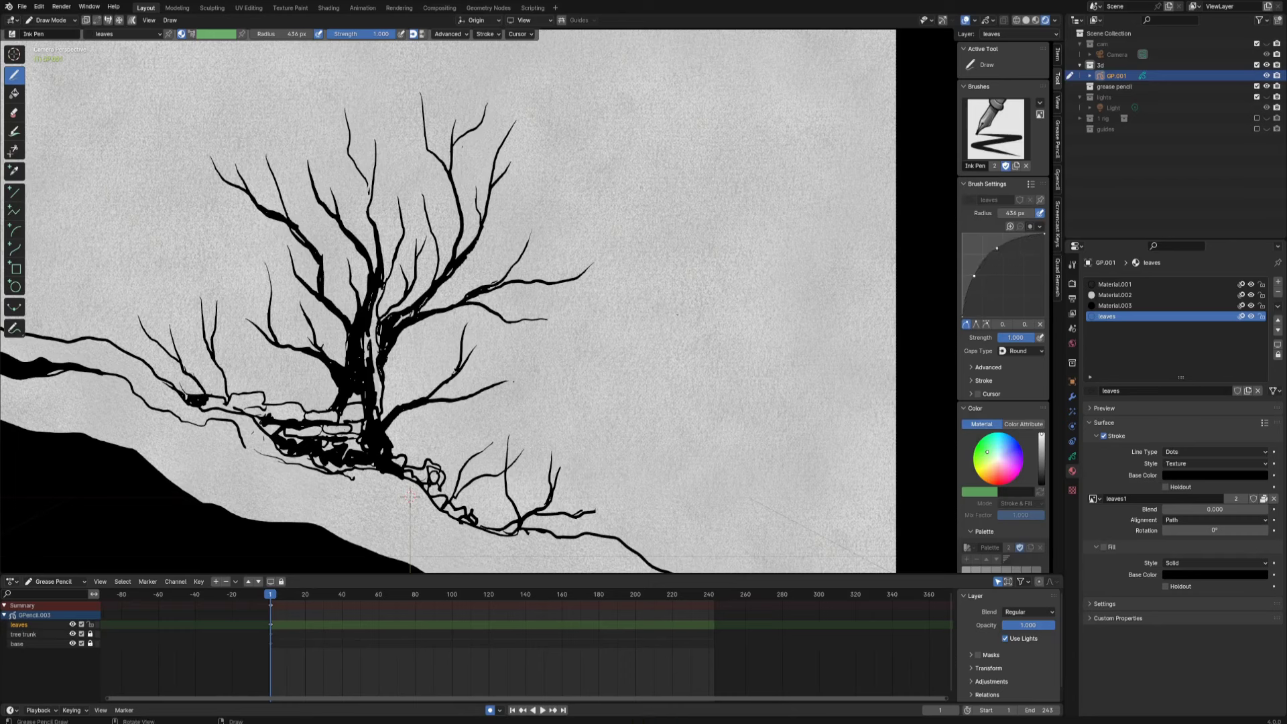
mouse_move(684, 322)
left_mouse_down()
mouse_move(698, 315)
mouse_move(697, 288)
mouse_move(677, 315)
mouse_move(663, 295)
mouse_move(690, 322)
mouse_move(657, 338)
mouse_move(670, 355)
mouse_move(655, 305)
mouse_move(670, 298)
mouse_move(650, 315)
left_mouse_up()
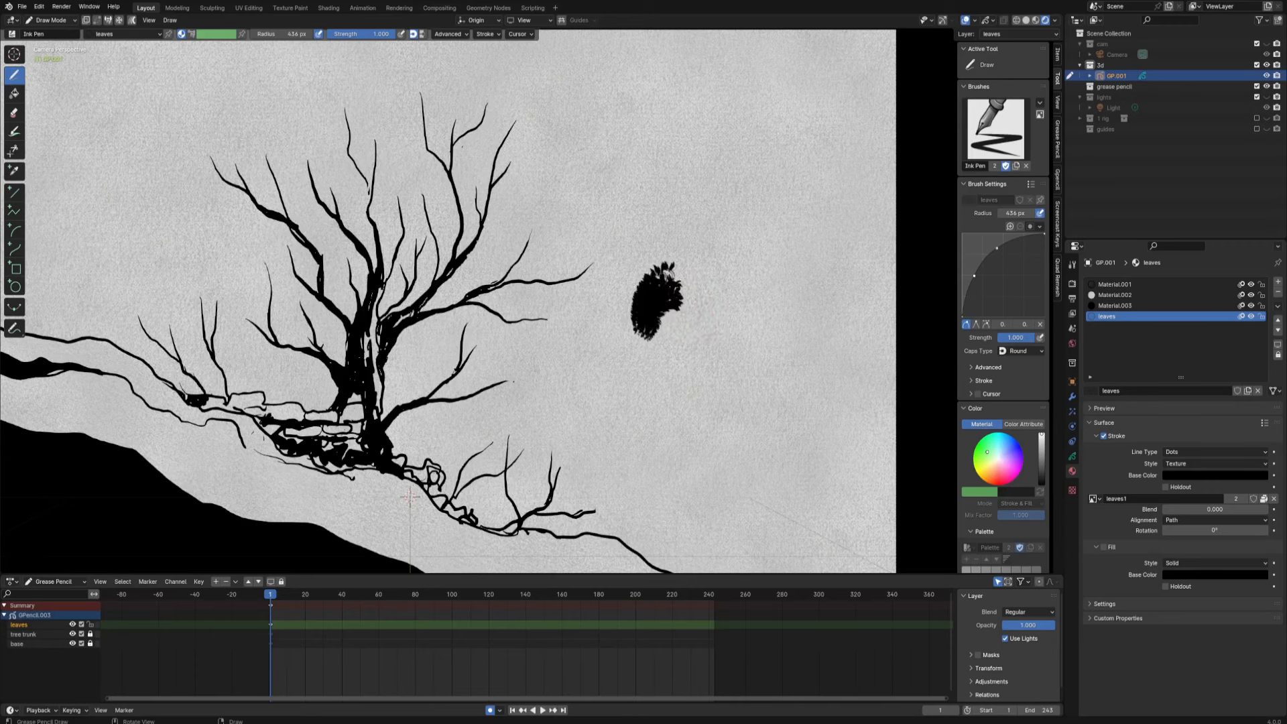
key("ctrl+z")
key("Home")
key("ctrl+s")
Step: Paint leaves along the right, lower-left and lower-right branches, then set the brush to 361 px
mouse_move(570, 331)
left_mouse_down()
mouse_move(547, 333)
mouse_move(569, 281)
mouse_move(597, 295)
mouse_move(578, 248)
mouse_move(623, 294)
mouse_move(653, 297)
mouse_move(593, 326)
mouse_move(577, 299)
mouse_move(553, 362)
mouse_move(519, 315)
mouse_move(563, 302)
mouse_move(572, 281)
mouse_move(603, 288)
mouse_move(557, 215)
mouse_move(566, 186)
mouse_move(493, 198)
mouse_move(527, 185)
mouse_move(489, 281)
mouse_move(392, 194)
mouse_move(409, 248)
mouse_move(436, 141)
mouse_move(342, 215)
mouse_move(332, 248)
mouse_move(395, 295)
mouse_move(486, 318)
mouse_move(395, 339)
mouse_move(365, 302)
mouse_move(345, 345)
mouse_move(379, 339)
mouse_move(368, 372)
left_mouse_up()
mouse_move(496, 392)
left_mouse_down()
mouse_move(531, 345)
mouse_move(548, 396)
mouse_move(577, 409)
mouse_move(517, 456)
mouse_move(515, 476)
mouse_move(616, 443)
mouse_move(657, 519)
left_mouse_up()
mouse_move(248, 322)
left_mouse_down()
mouse_move(265, 345)
mouse_move(315, 325)
mouse_move(322, 389)
mouse_move(499, 449)
mouse_move(513, 473)
left_mouse_up()
key("f")
left_click(394, 400)
scroll(525, 308, "down", 2)
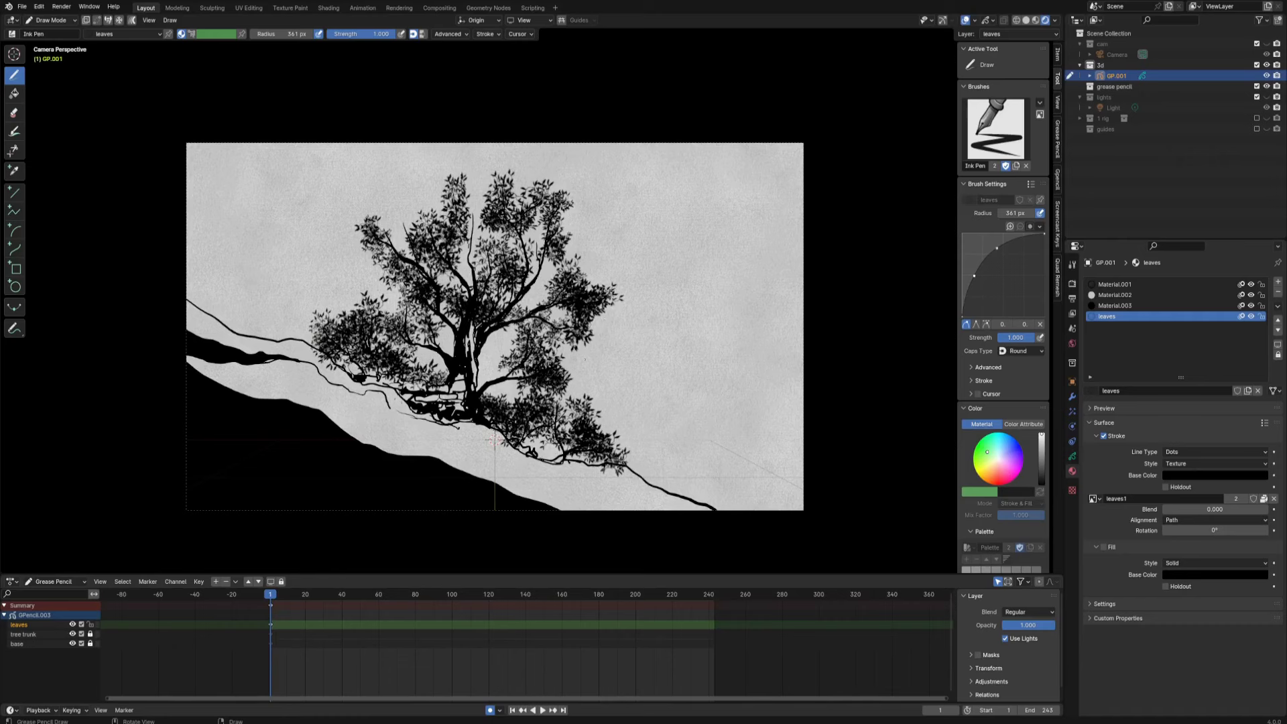
middle_click_drag(582, 365, 576, 379, "shift")
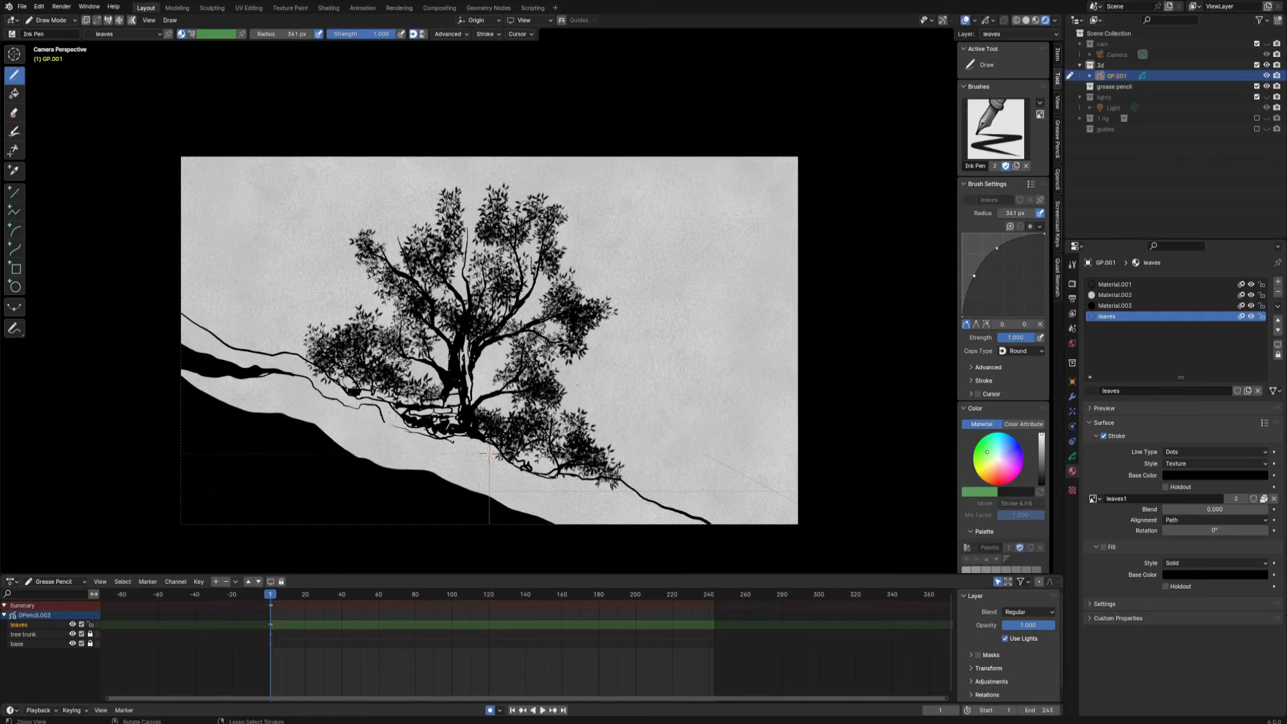
Step: Save, then set the leaves material's texture blend to 1.000 and its base colour to muted green
scroll(477, 298, "up", 1)
mouse_move(477, 298)
middle_mouse_down("shift")
mouse_move(485, 313)
mouse_move(484, 289)
middle_mouse_up("shift")
key("ctrl+s")
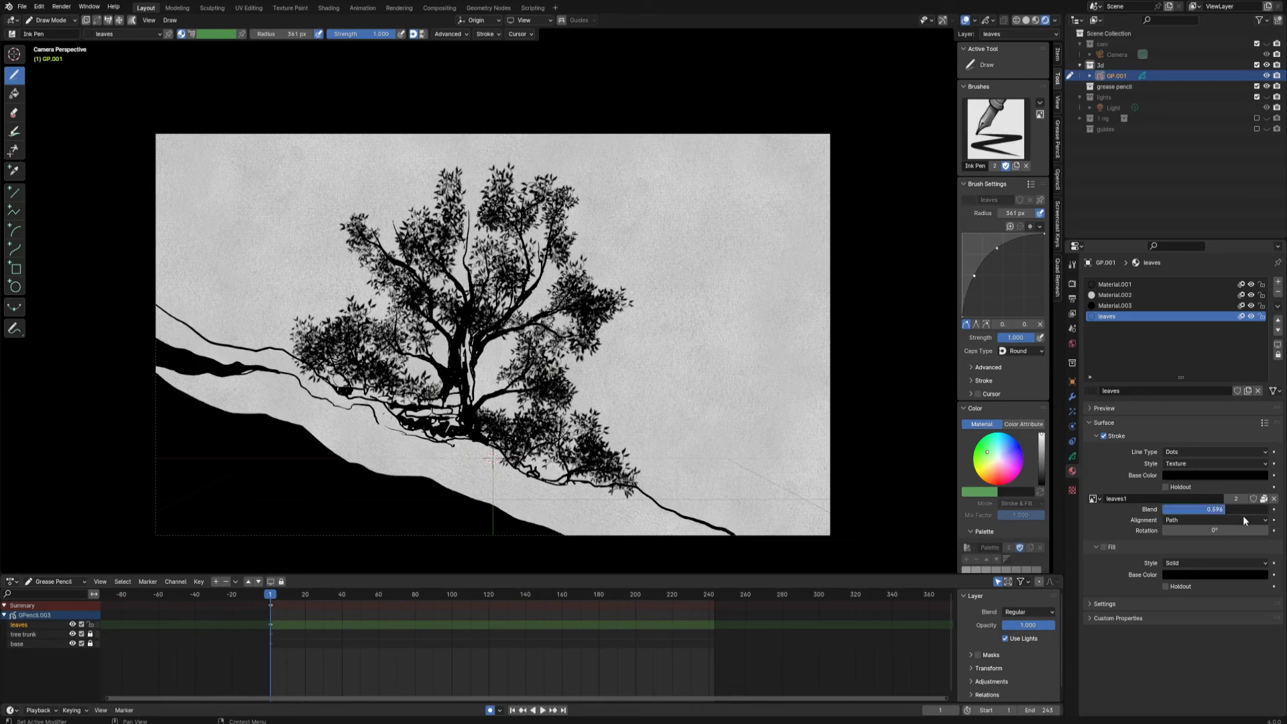
mouse_move(1256, 518)
left_mouse_down()
mouse_move(1237, 510)
mouse_move(1267, 509)
left_mouse_up()
left_click(1215, 476)
left_click(1260, 365)
left_click_drag(1264, 368, 1198, 351)
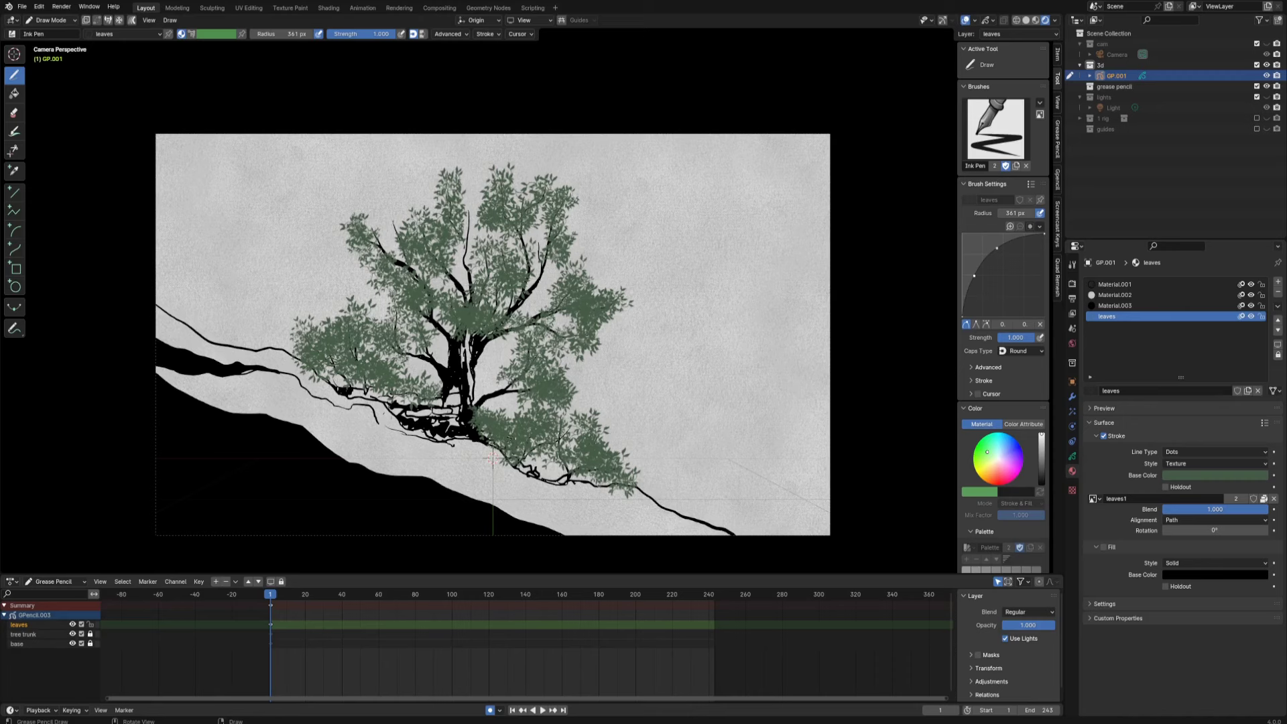
middle_click_drag(534, 255, 563, 236, "shift")
key("ctrl+Tab")
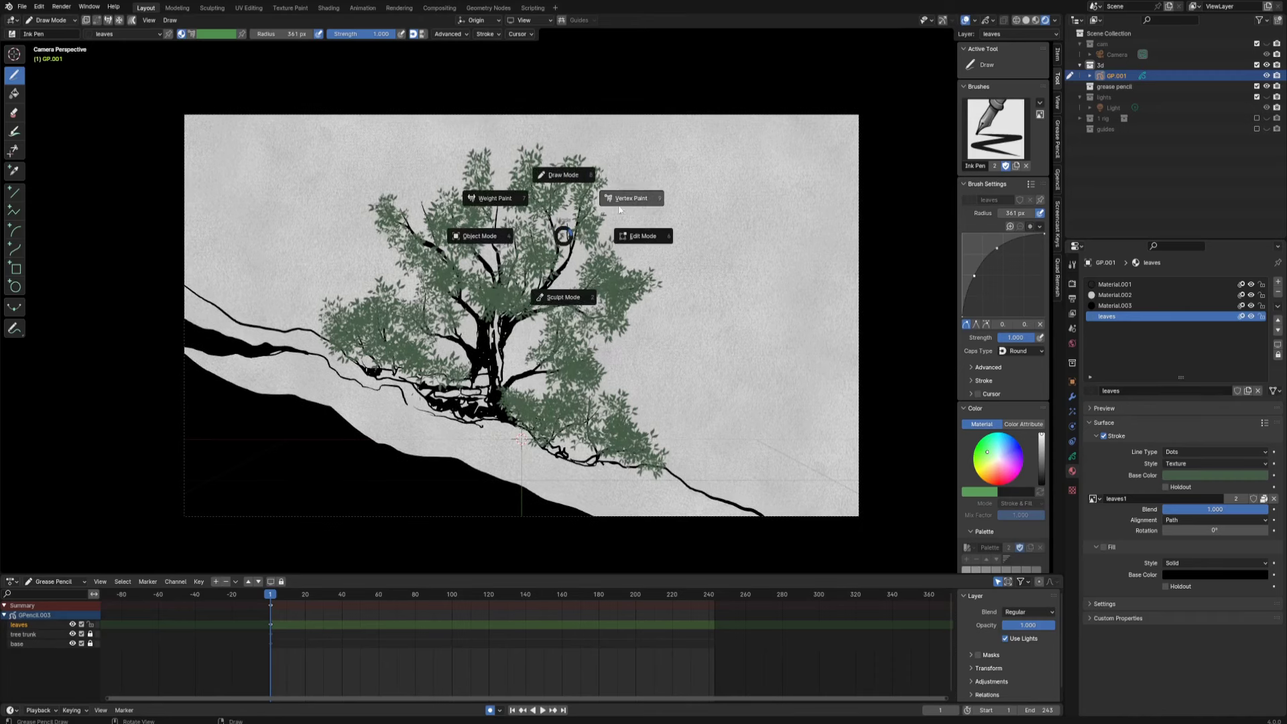
left_click(629, 201)
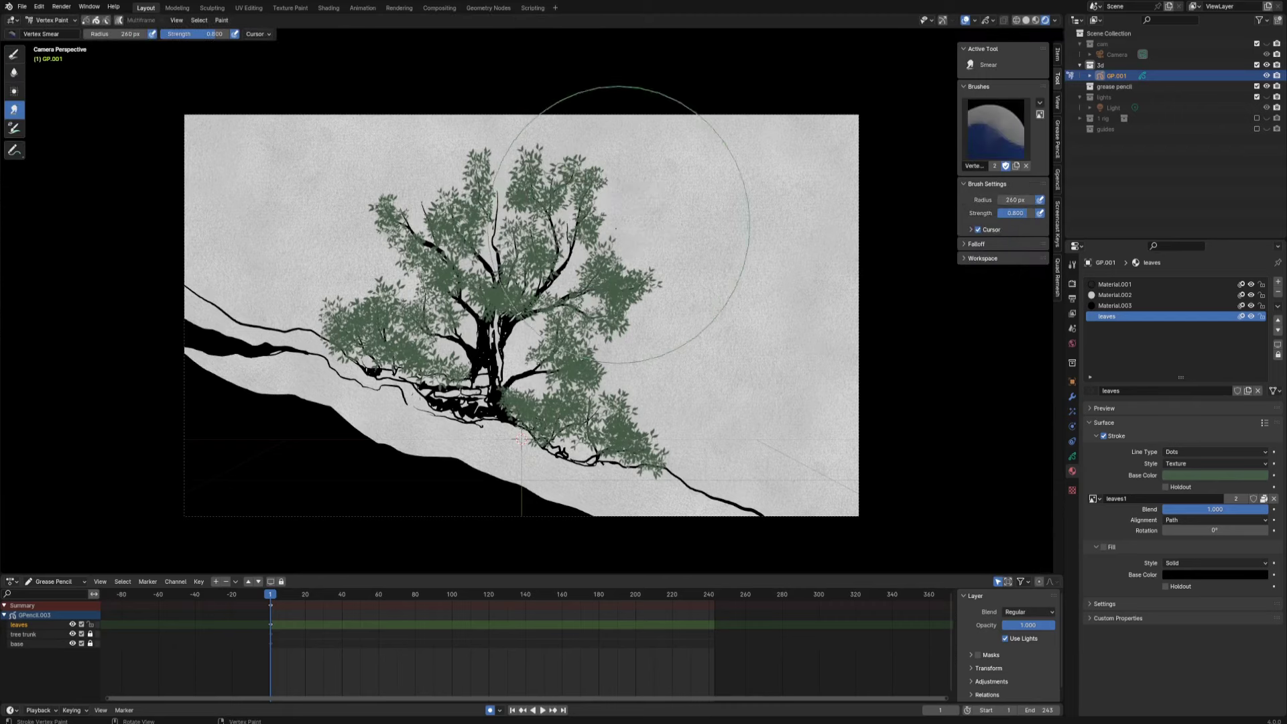
Step: Enter Vertex Paint mode and set the vertex brush to affect Stroke instead of Fill
middle_click_drag(604, 243, 571, 337, "shift")
scroll(571, 336, "up", 3)
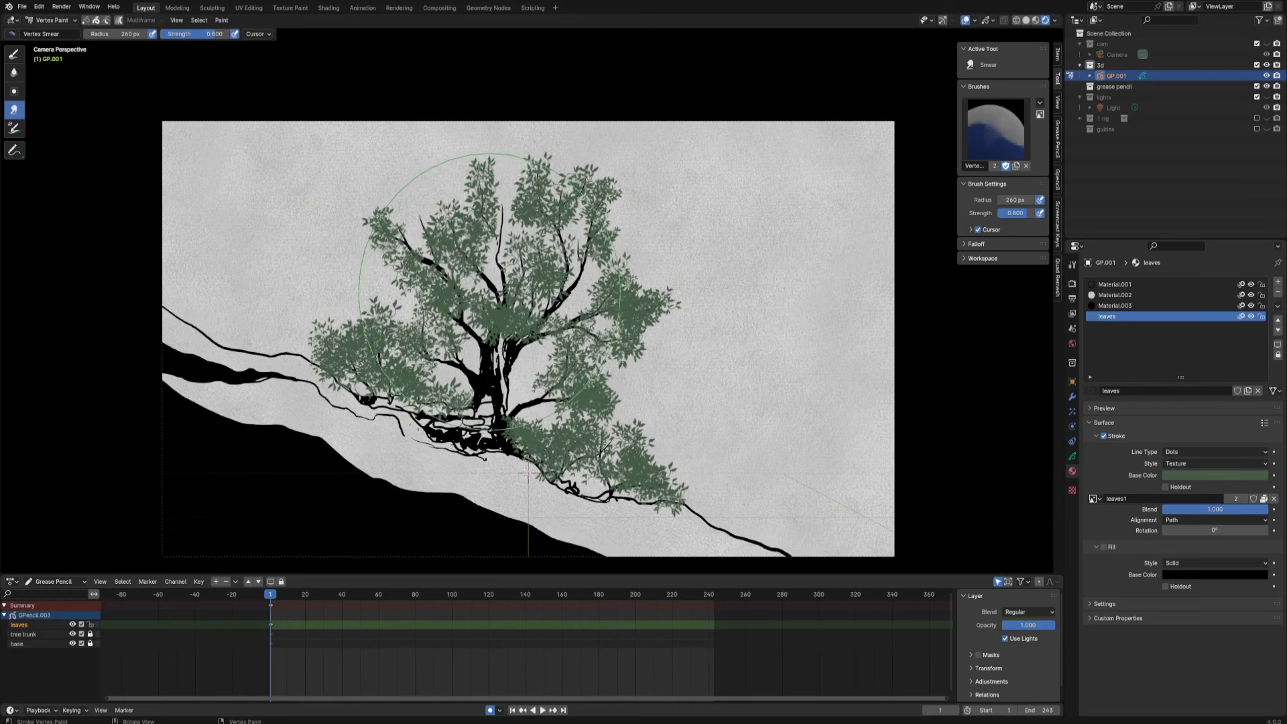
left_click(13, 57)
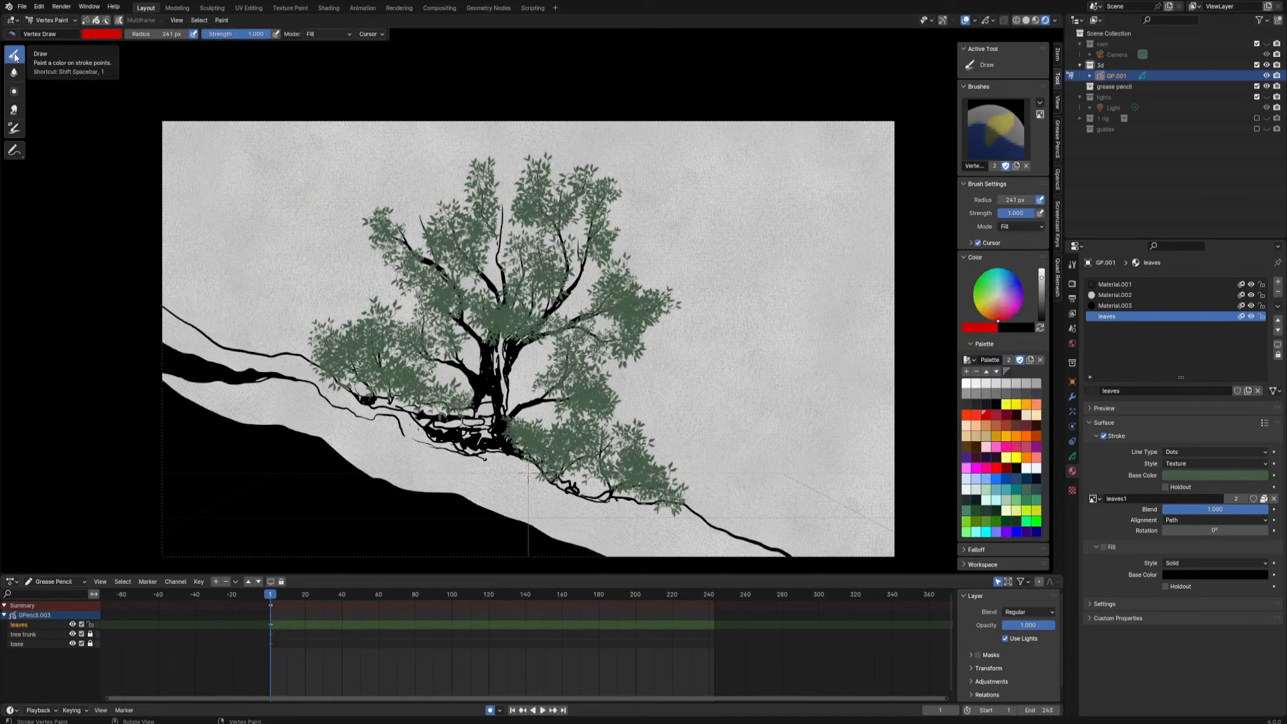
left_click(322, 35)
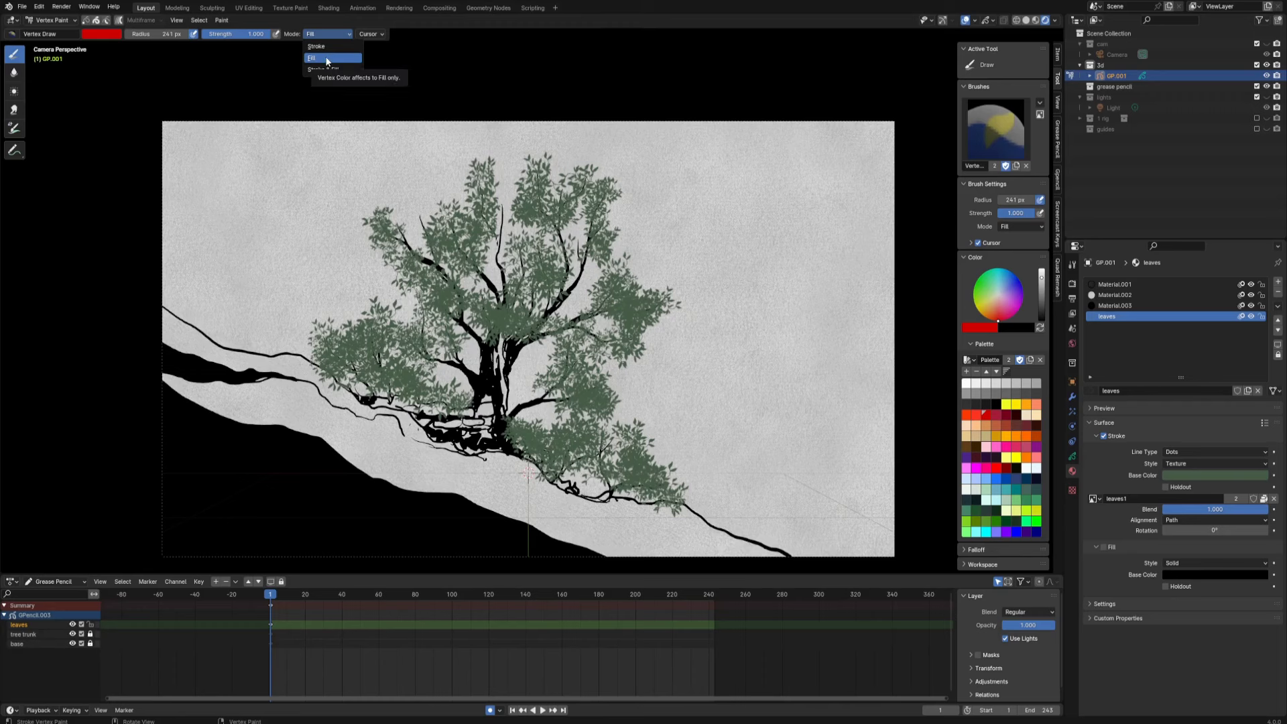
left_click(315, 46)
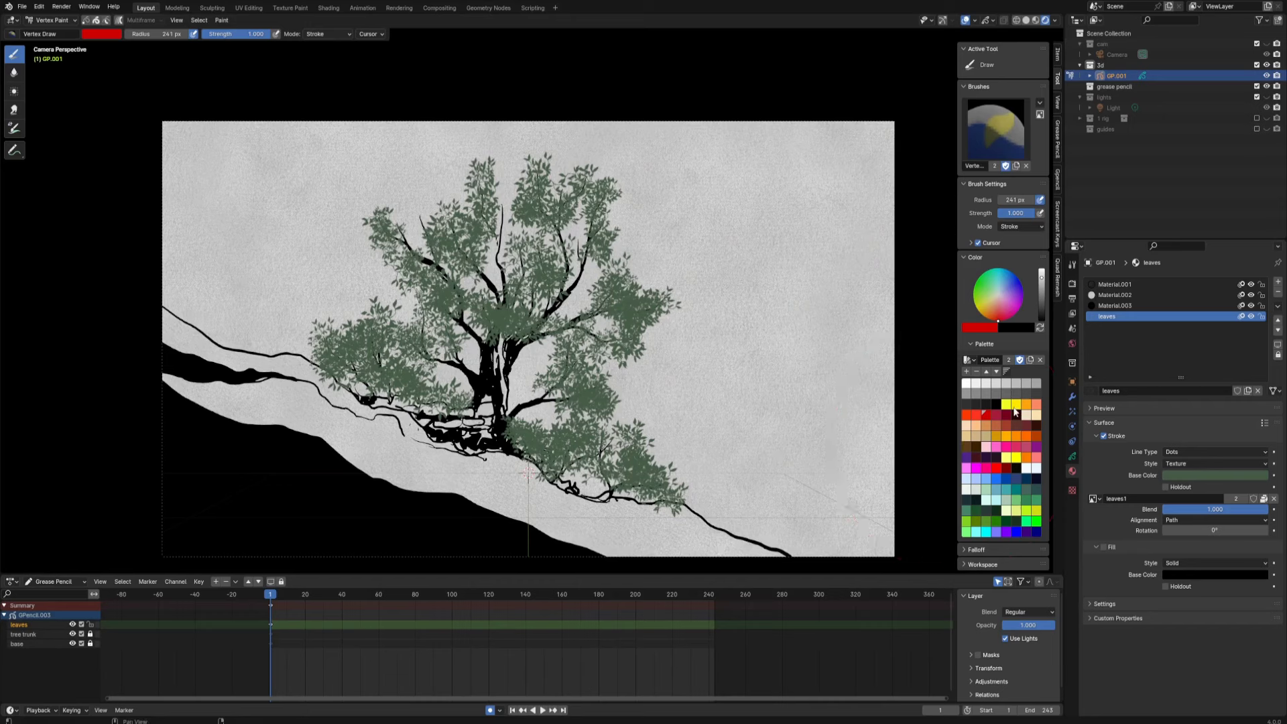
left_click(1006, 406)
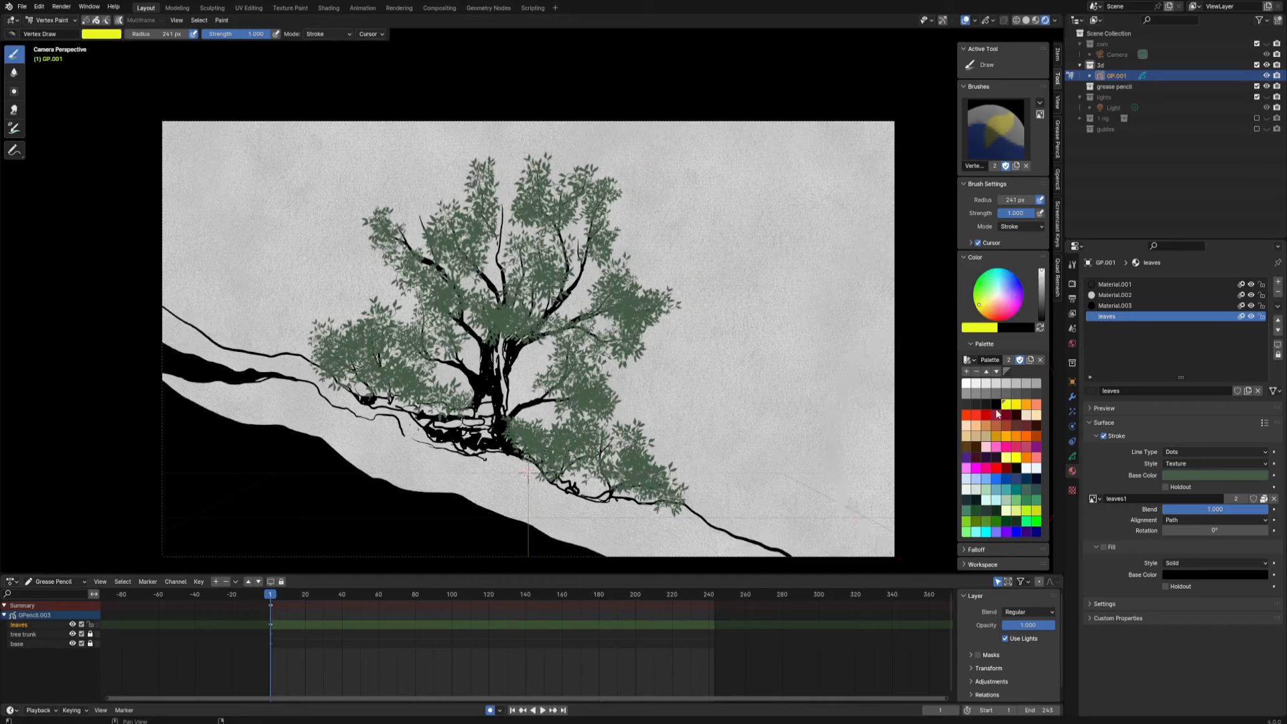
Step: With a smaller brush, vertex-paint the right side of the tree crown yellow-green
left_click_drag(560, 184, 602, 202)
key("ctrl+z")
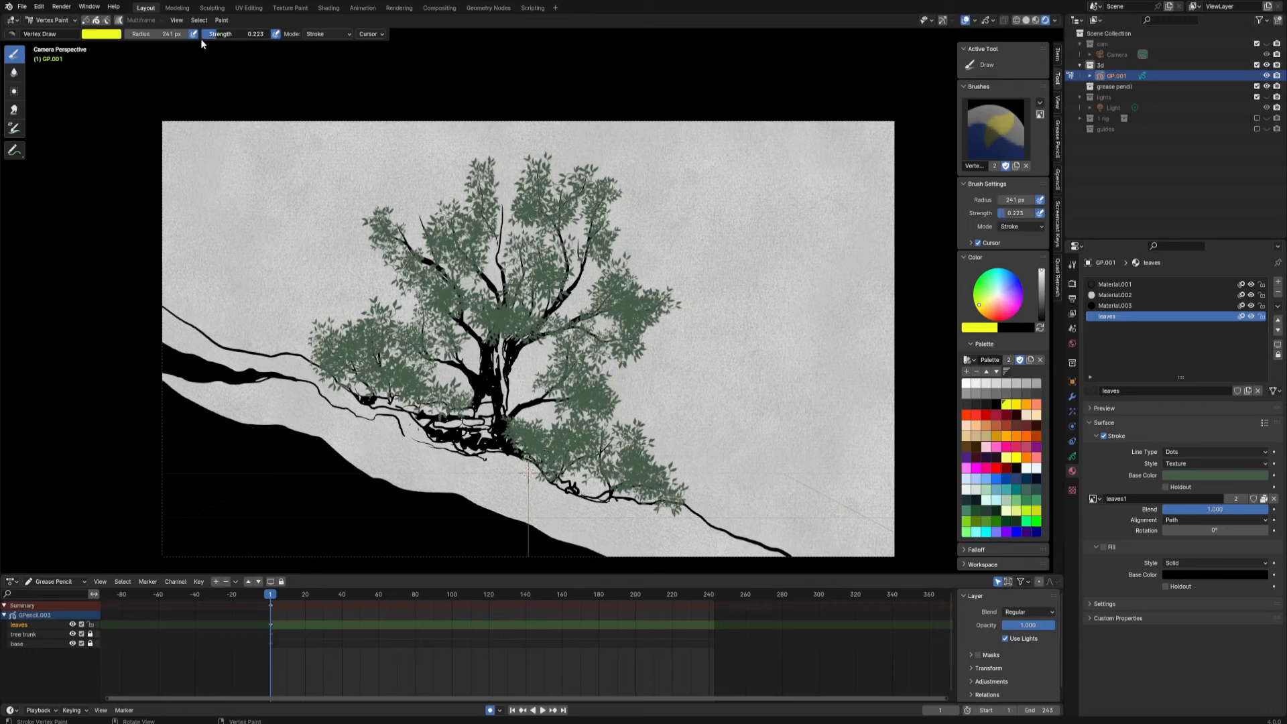
left_click_drag(209, 33, 194, 34)
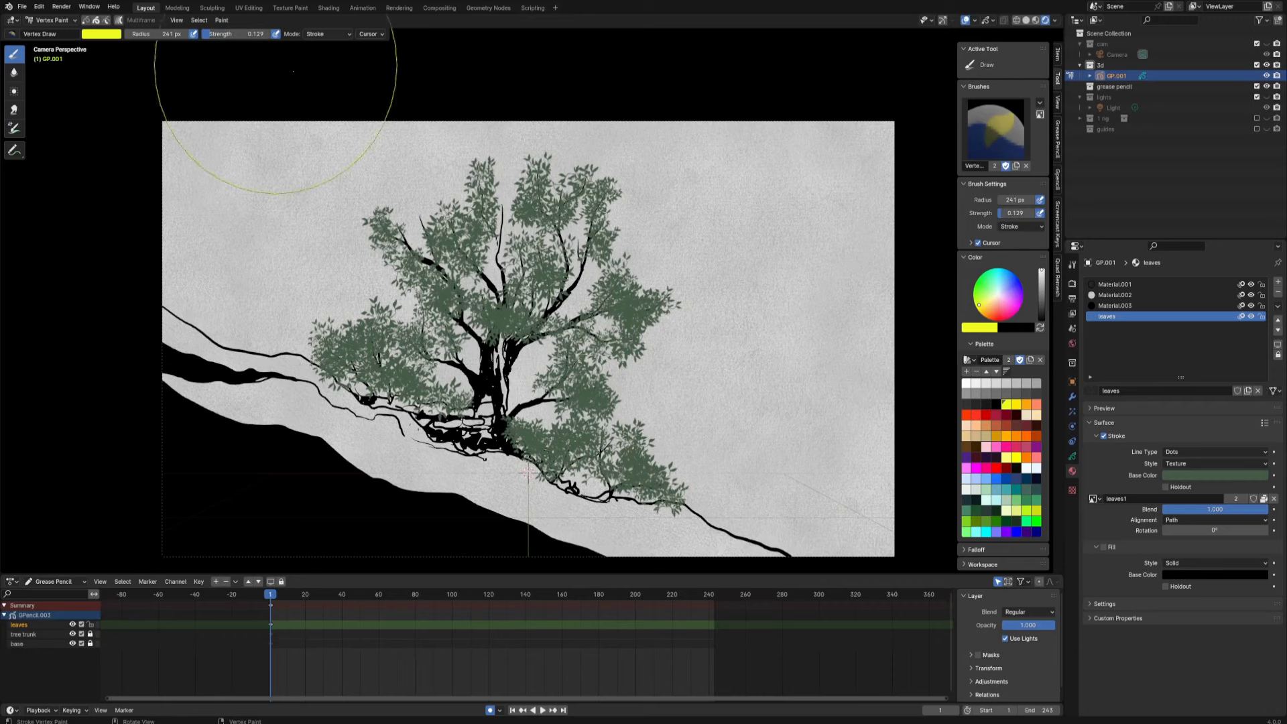
left_click_drag(660, 288, 669, 295)
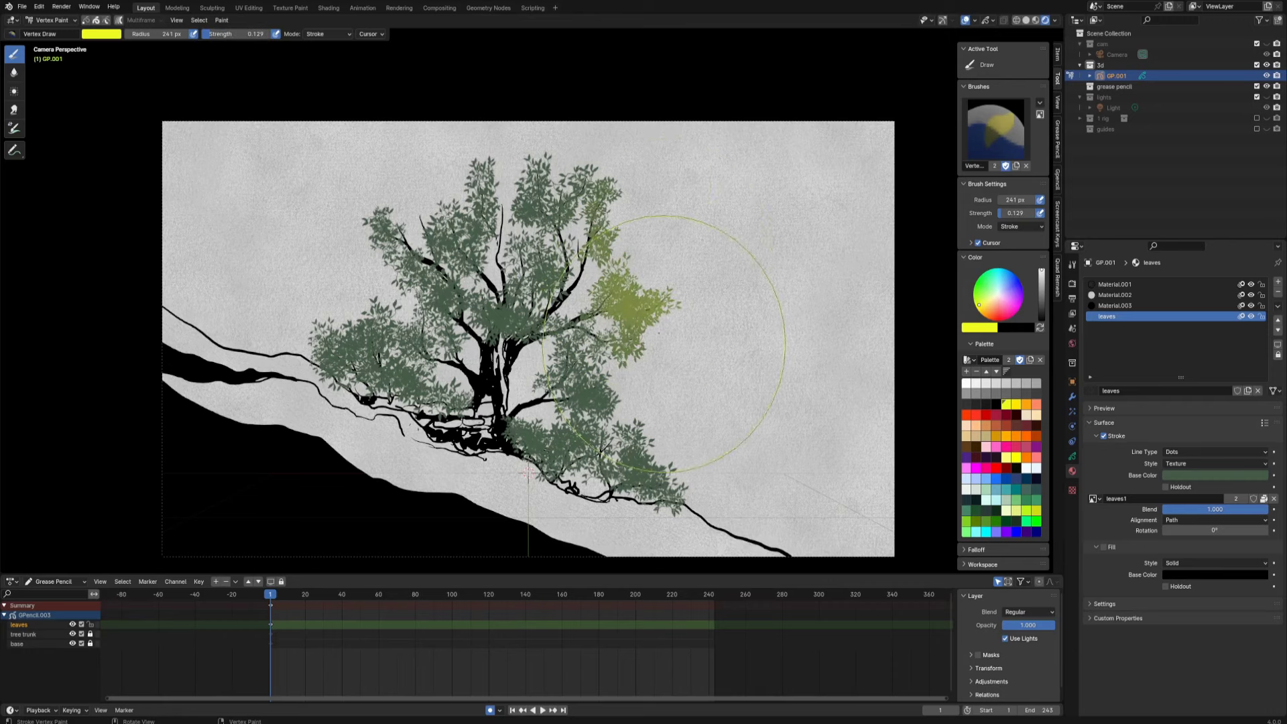
left_click_drag(525, 203, 442, 161)
left_click_drag(590, 356, 601, 350)
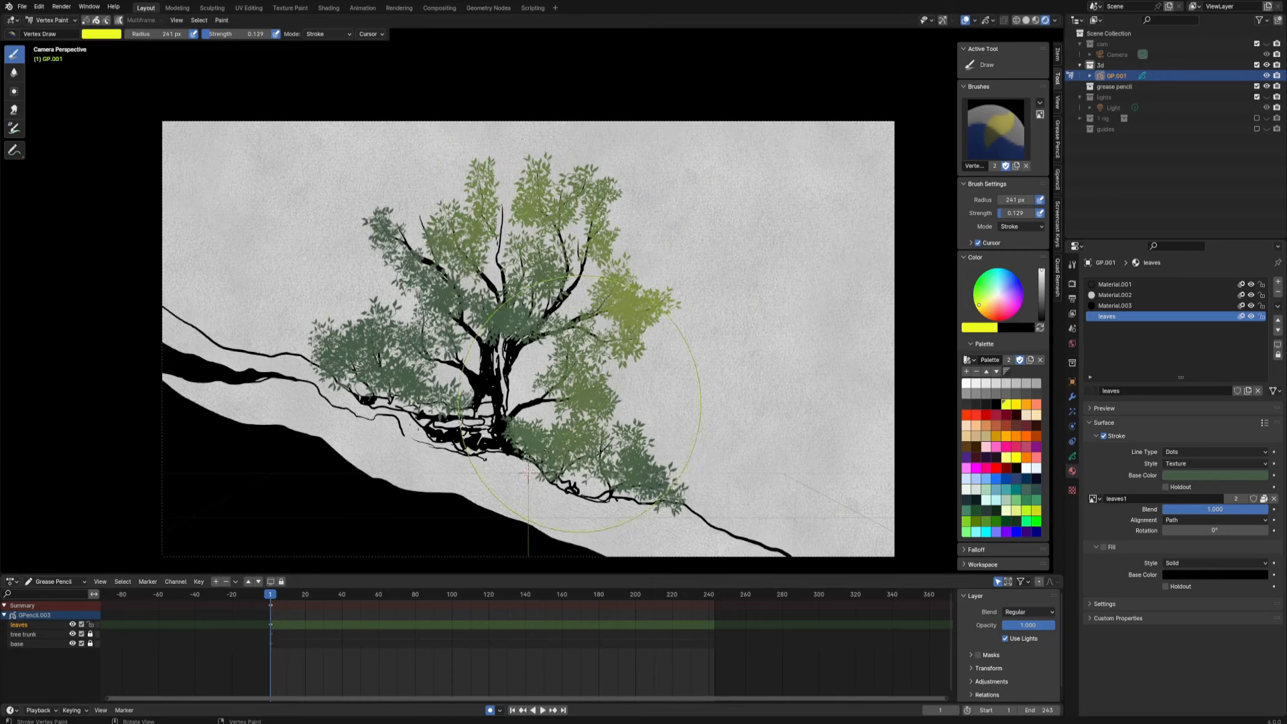
key("f")
left_click(607, 345)
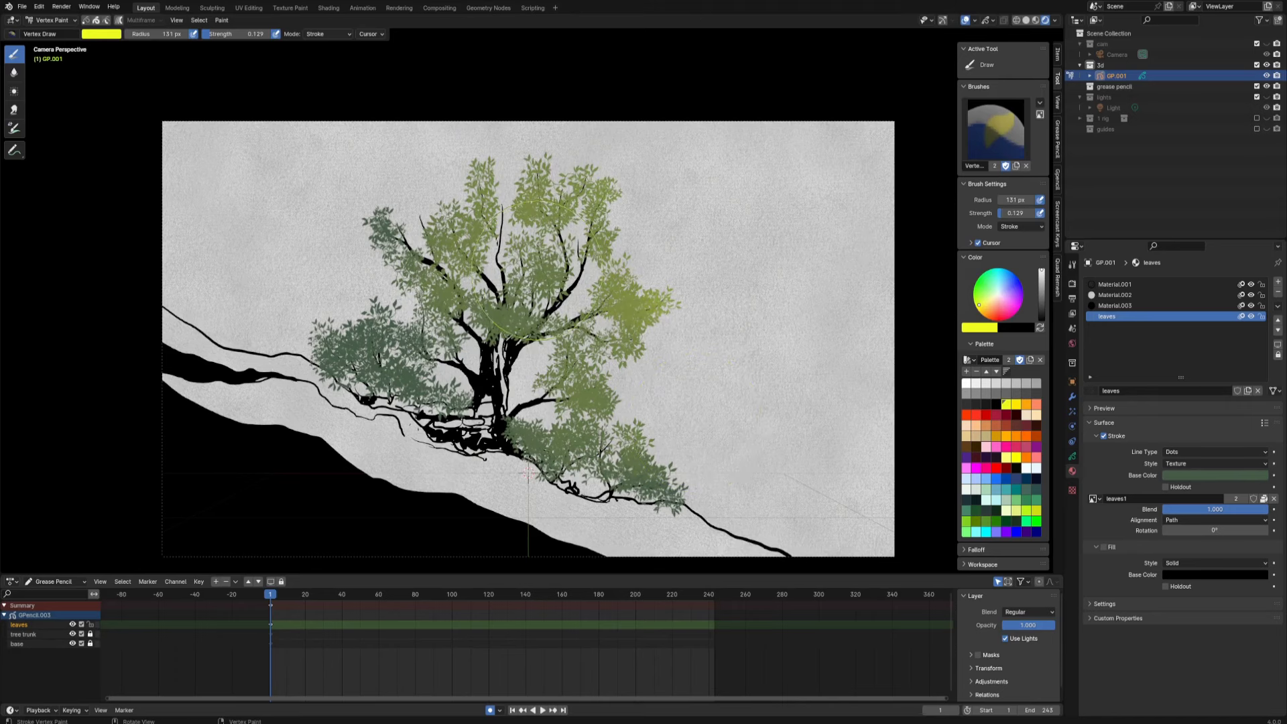
mouse_move(439, 295)
left_mouse_down()
mouse_move(415, 362)
mouse_move(518, 346)
left_mouse_up()
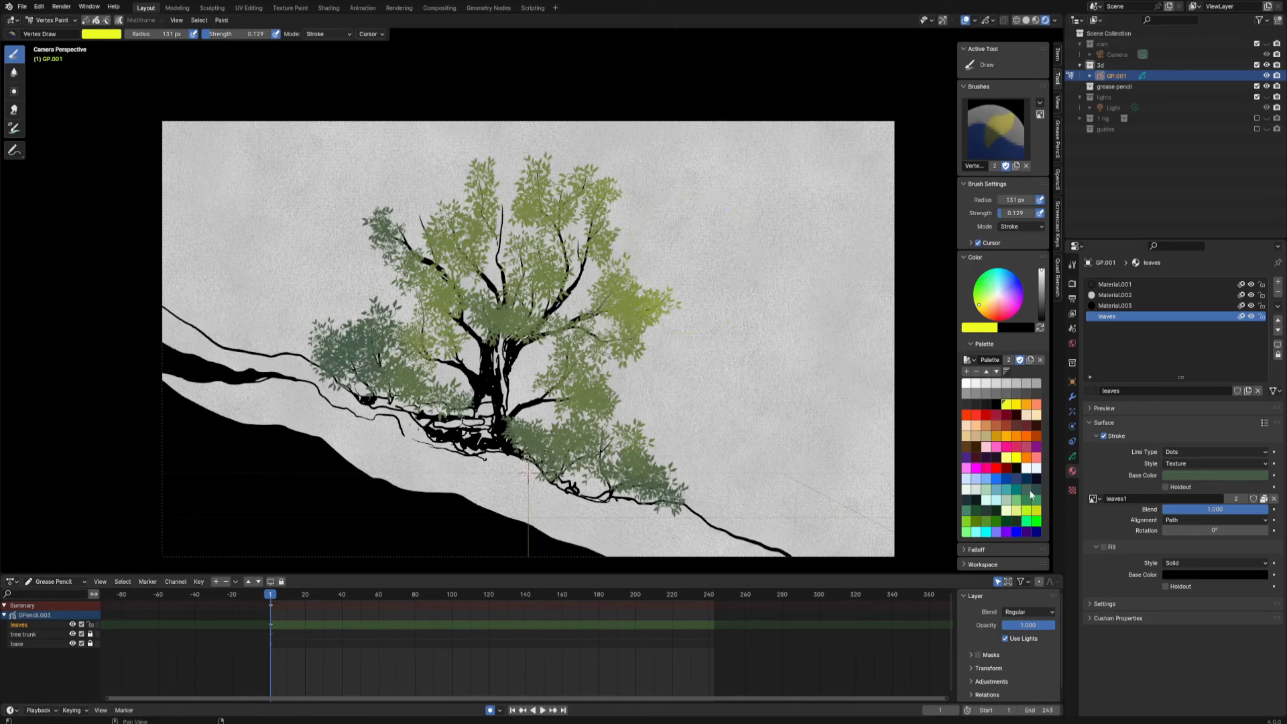
Step: Paint dark teal over the lower-right leaf cluster and the middle of the crown
left_click(966, 501)
mouse_move(416, 302)
left_mouse_down()
mouse_move(366, 348)
mouse_move(325, 360)
mouse_move(333, 368)
mouse_move(432, 305)
mouse_move(435, 270)
left_mouse_up()
Step: Add a small yellow touch to the upper-left leaves with an even smaller brush, then reframe the view
key("f")
left_click(541, 275)
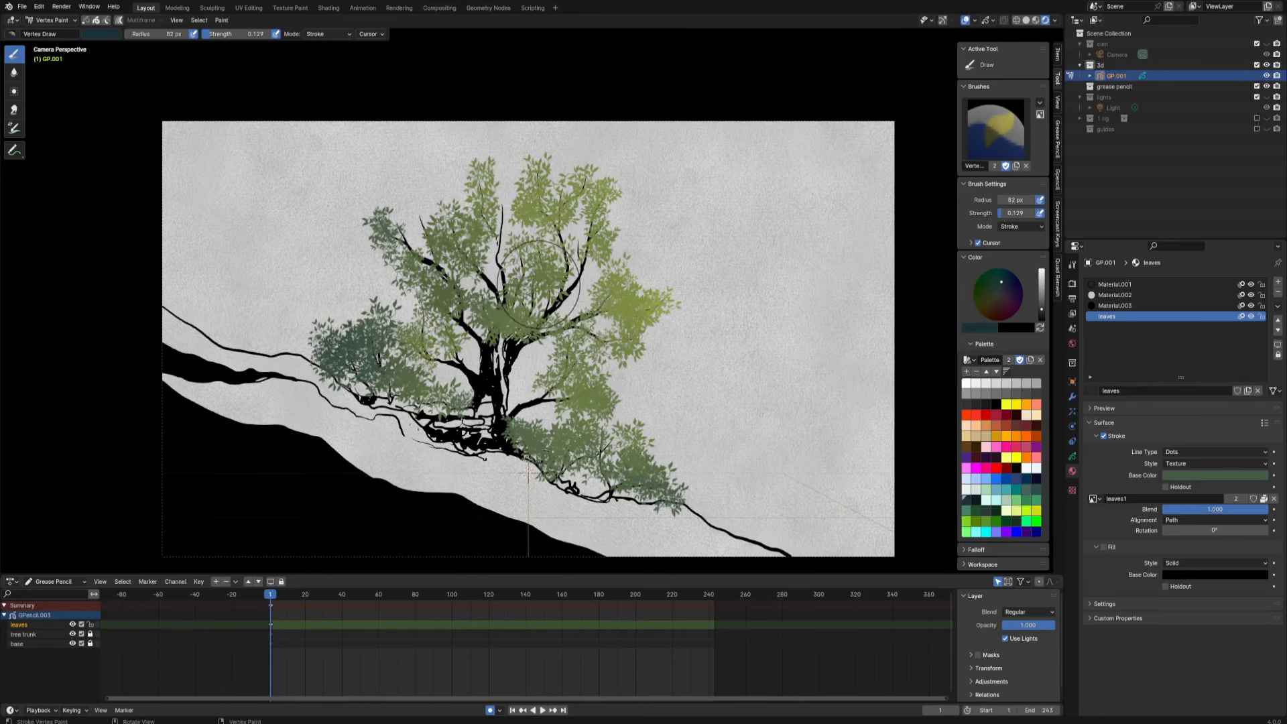
mouse_move(533, 278)
left_mouse_down()
mouse_move(550, 382)
mouse_move(576, 405)
mouse_move(532, 452)
left_mouse_up()
mouse_move(474, 164)
left_mouse_down()
mouse_move(525, 214)
mouse_move(548, 203)
mouse_move(507, 236)
mouse_move(501, 321)
left_mouse_up()
left_click(1006, 404)
key("f")
left_click(450, 294)
left_click_drag(402, 221, 391, 208)
key("Home")
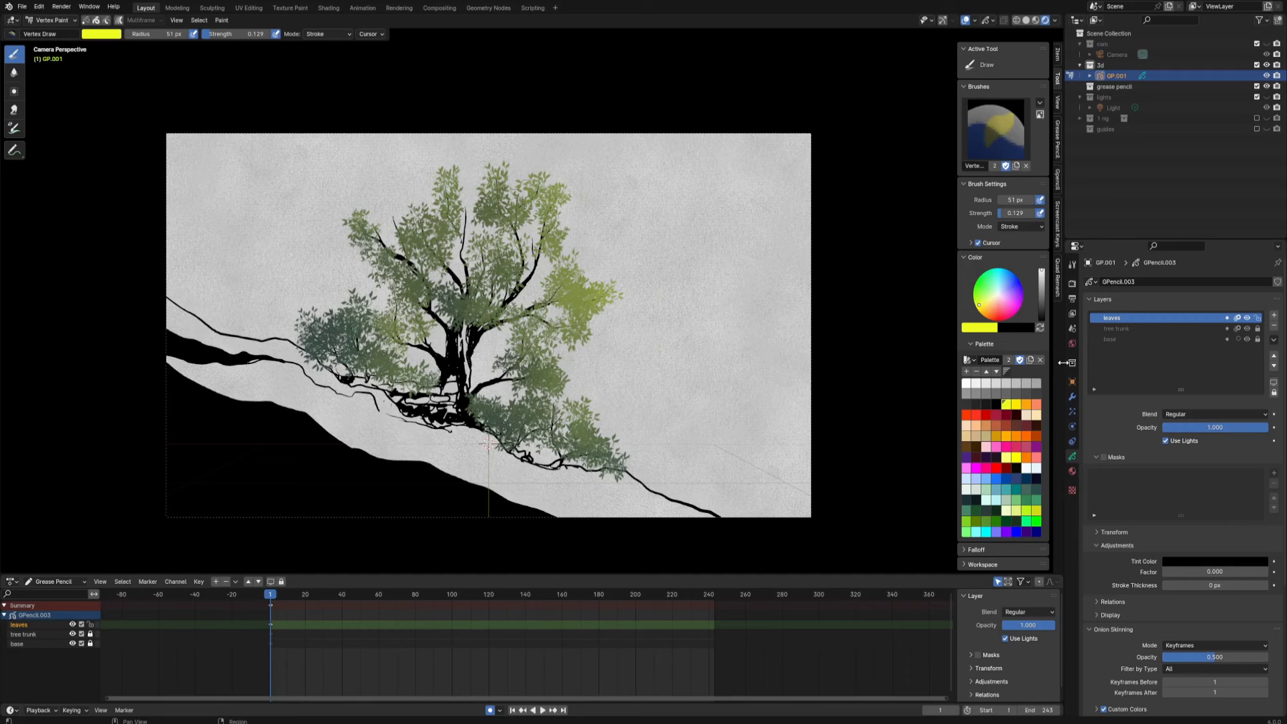
Step: Give the tree's Noise modifier a 0.40 position and restrict it to the 'leaves' layer
left_click(1073, 399)
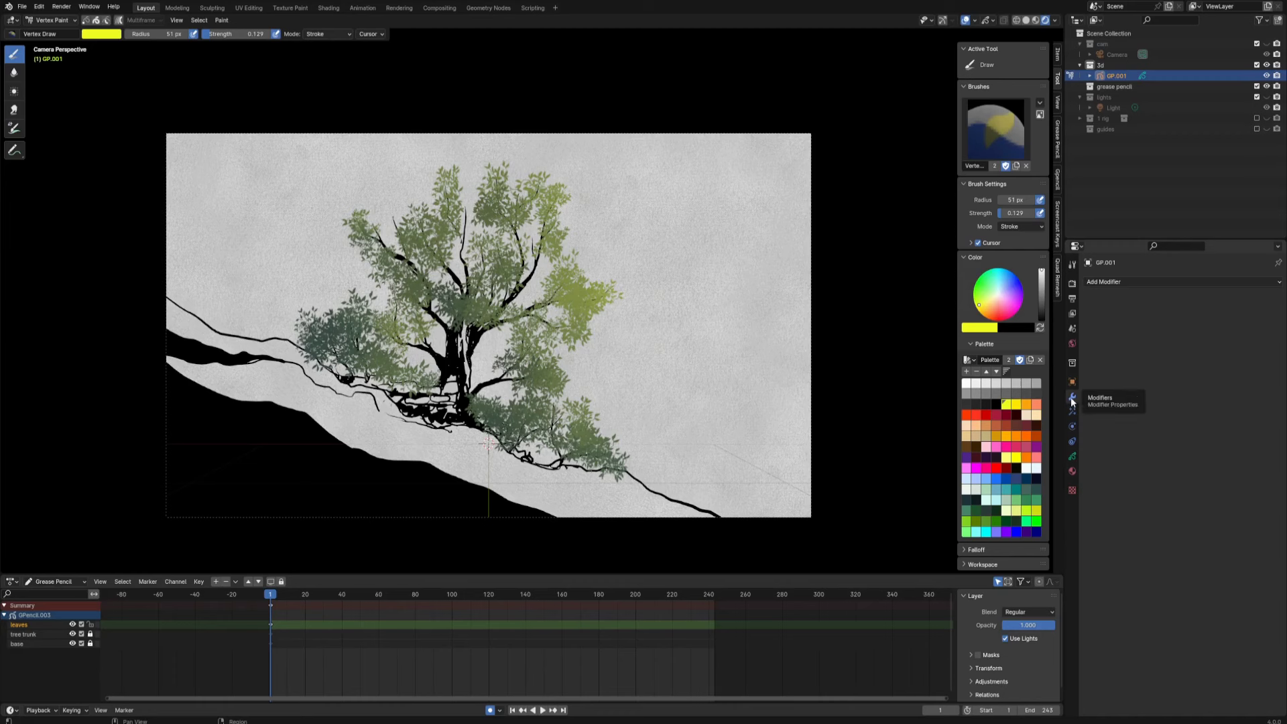
left_click(1117, 282)
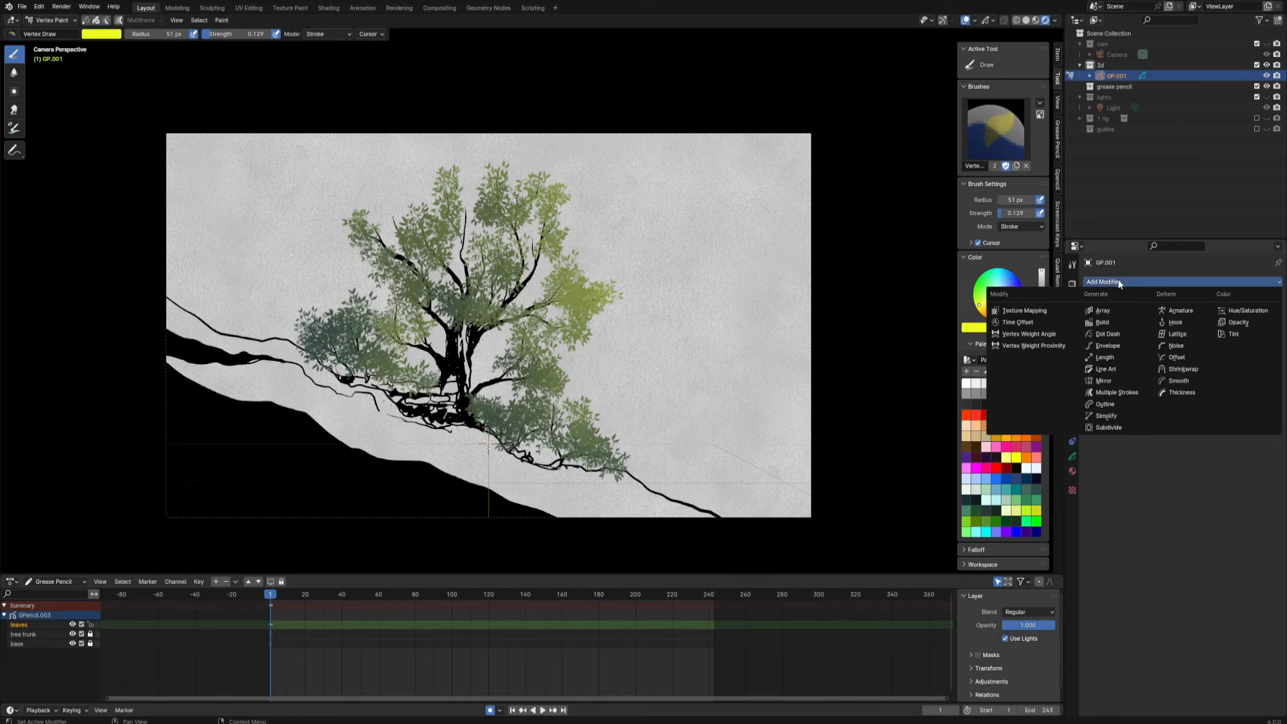
left_click(1176, 346)
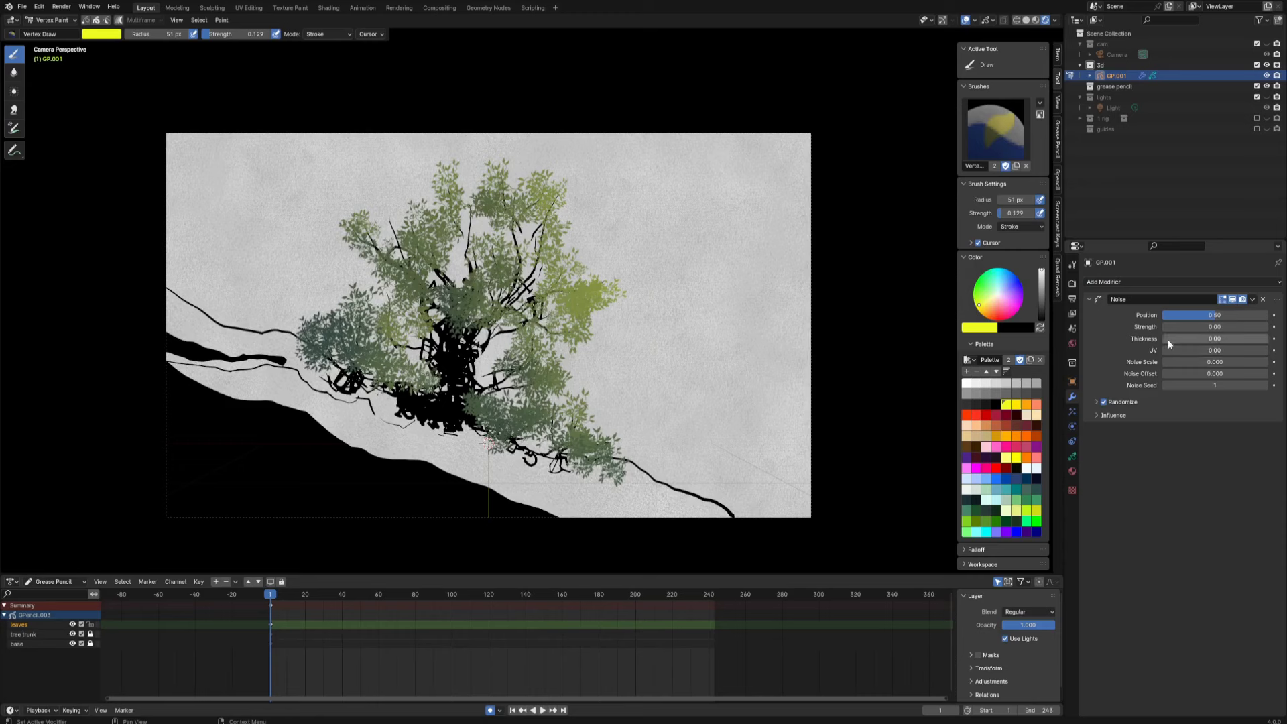
mouse_move(1184, 316)
left_mouse_down()
mouse_move(1223, 312)
mouse_move(1181, 321)
left_mouse_up()
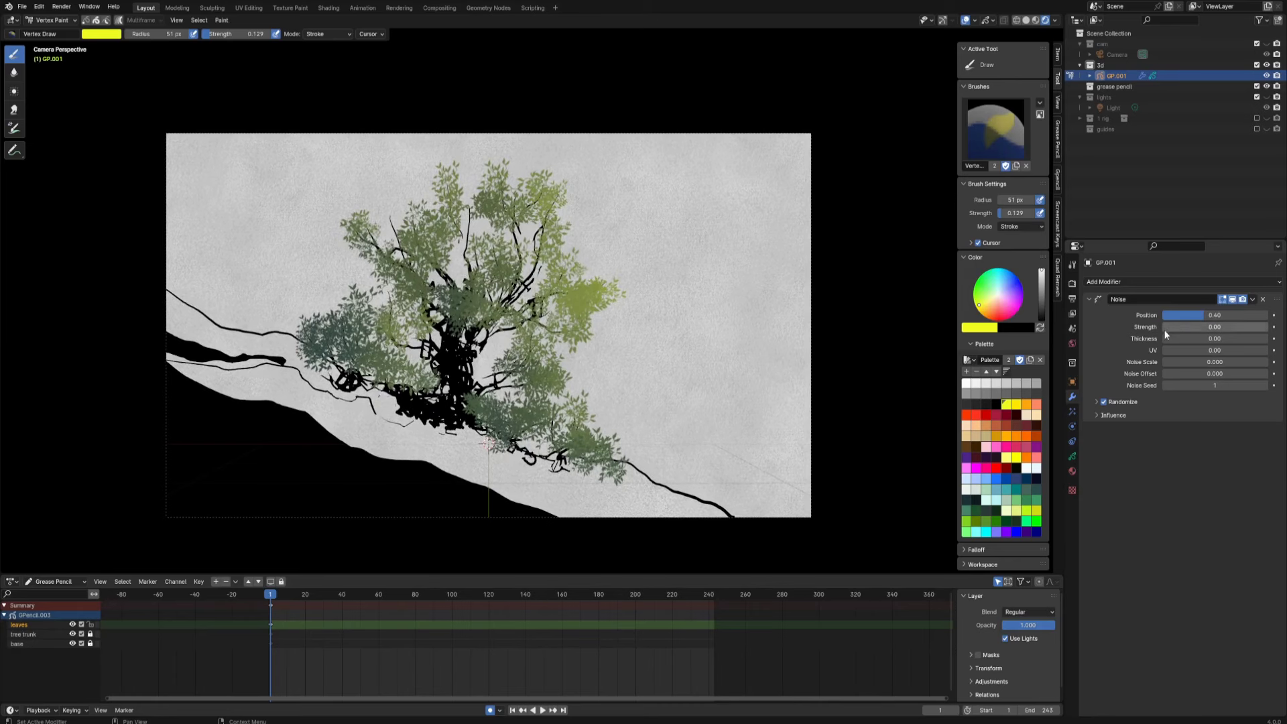
left_click(1097, 415)
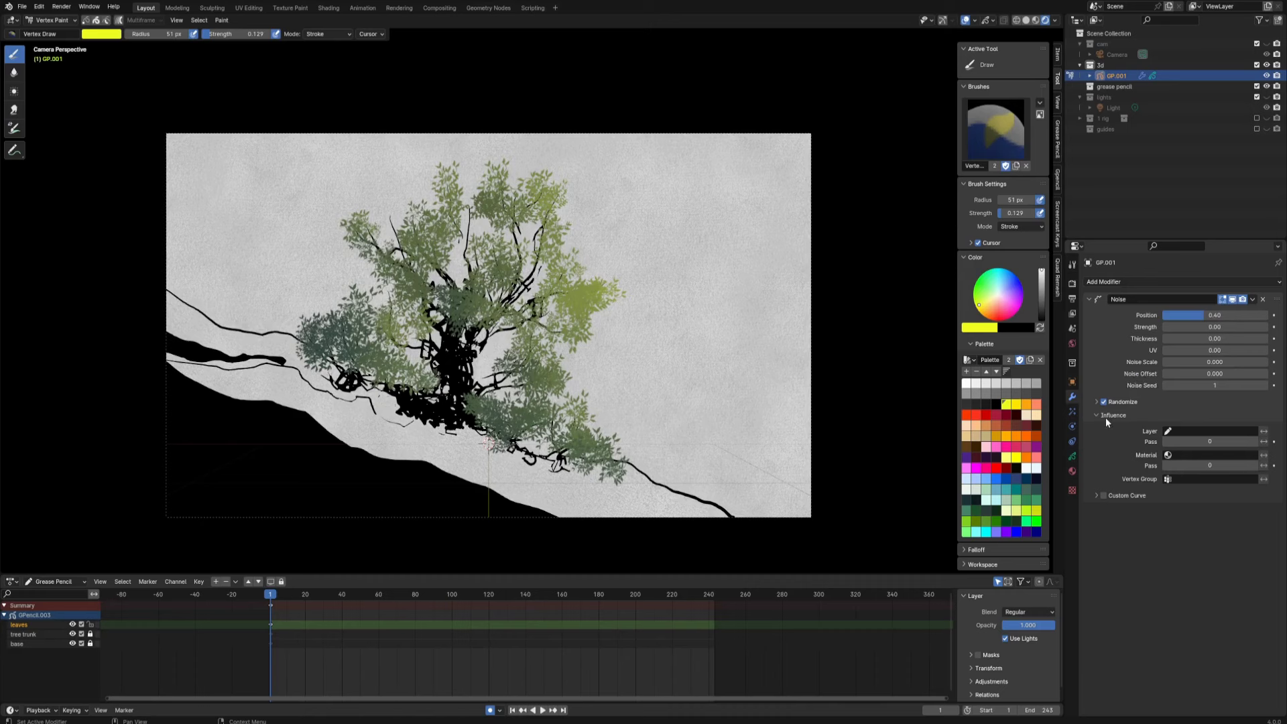
left_click(1179, 431)
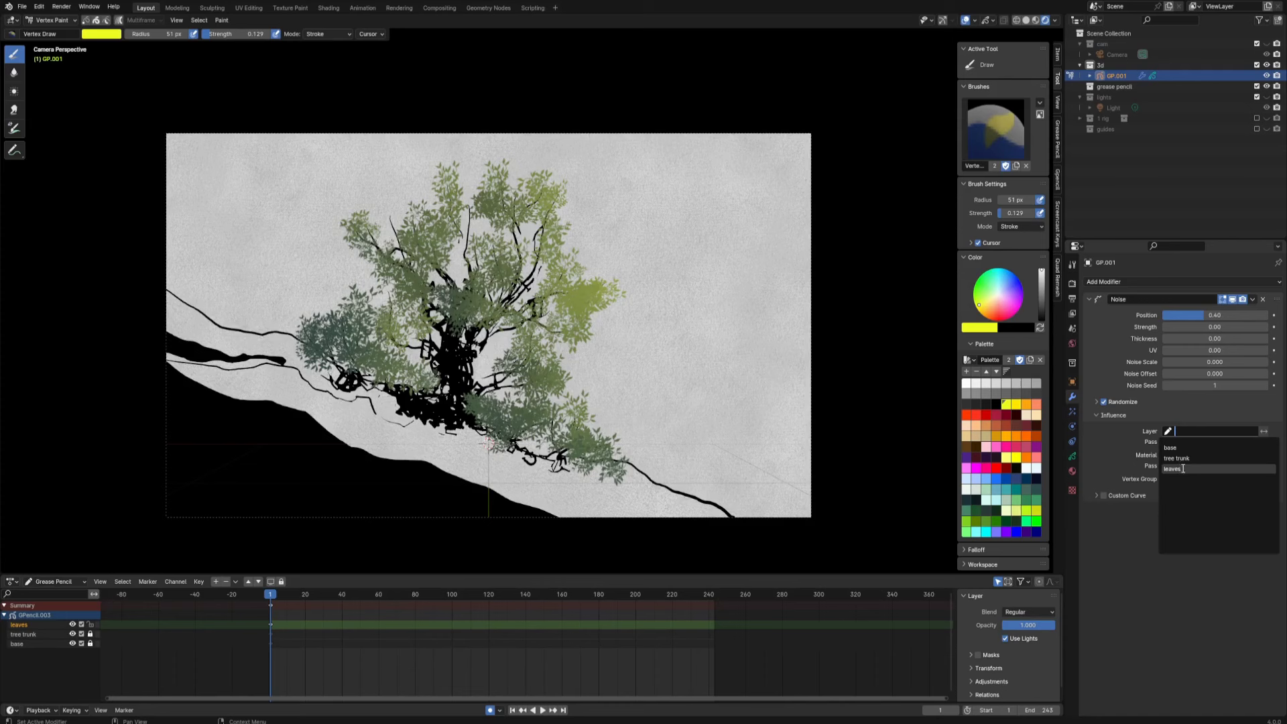
left_click(1181, 468)
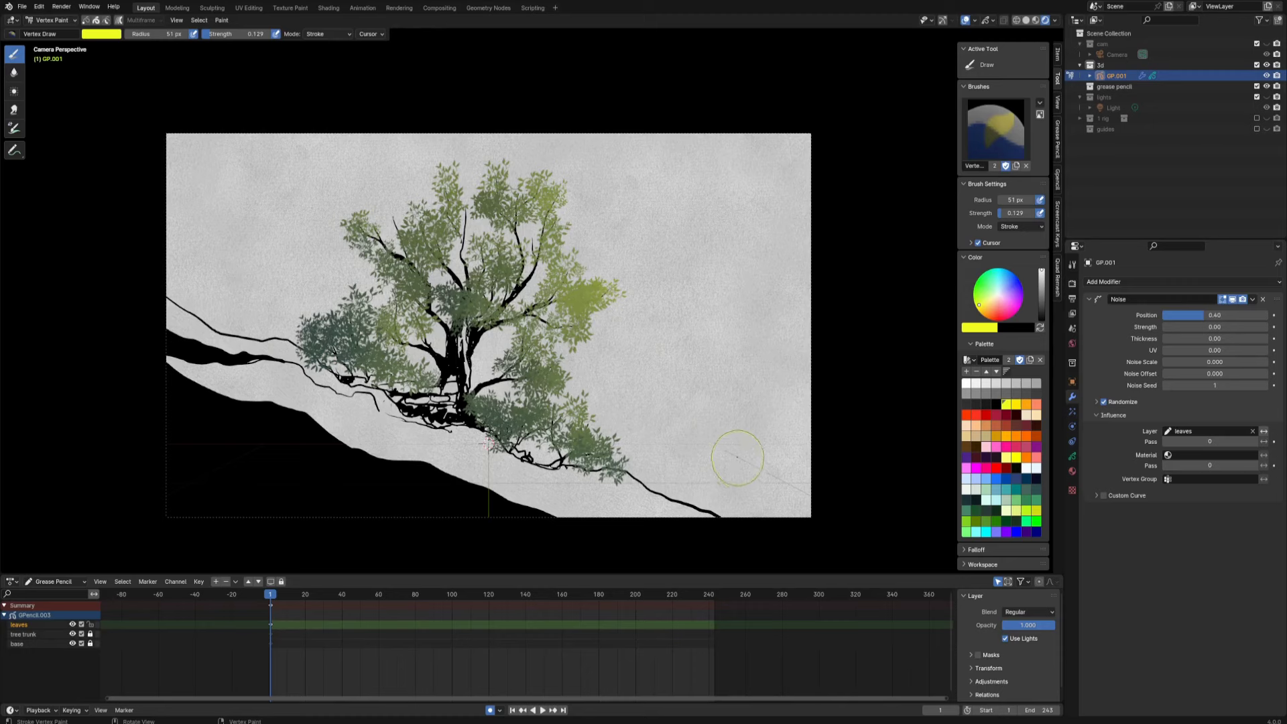
key("space")
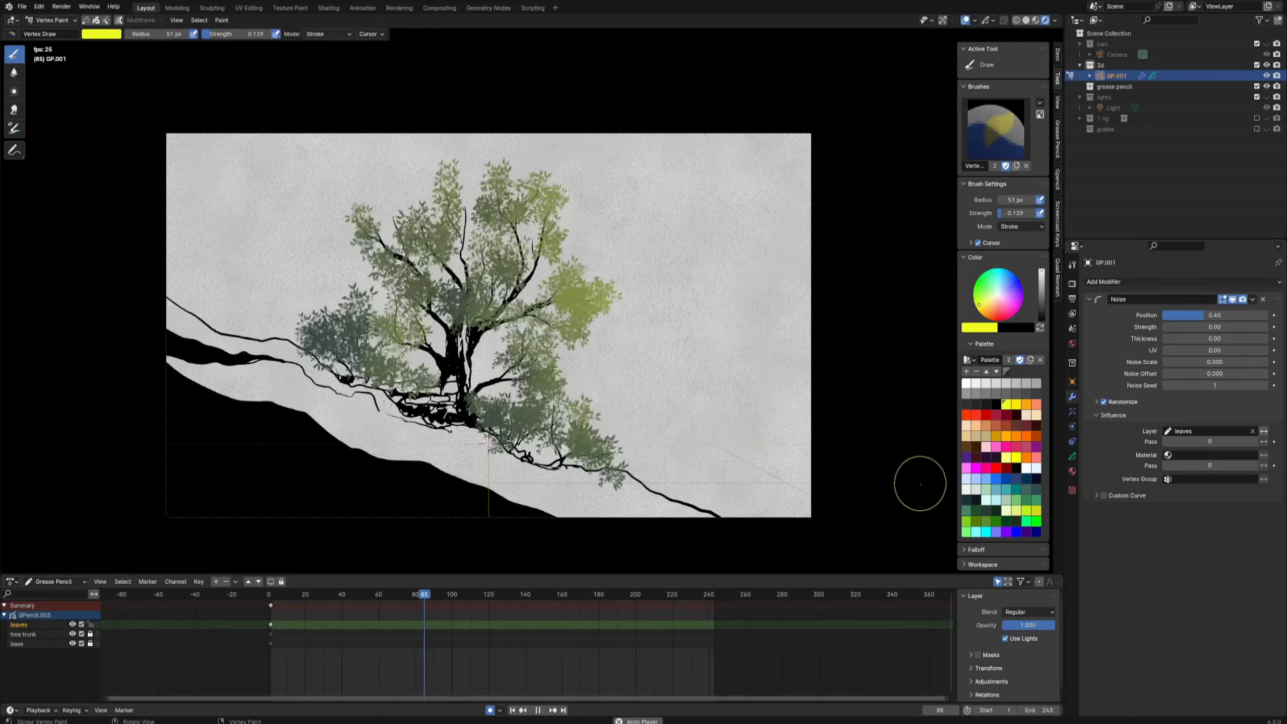
Step: Lower the leaf Noise position to about 0.03 and raise its strength toward 0.38
left_click_drag(1201, 315, 1175, 321)
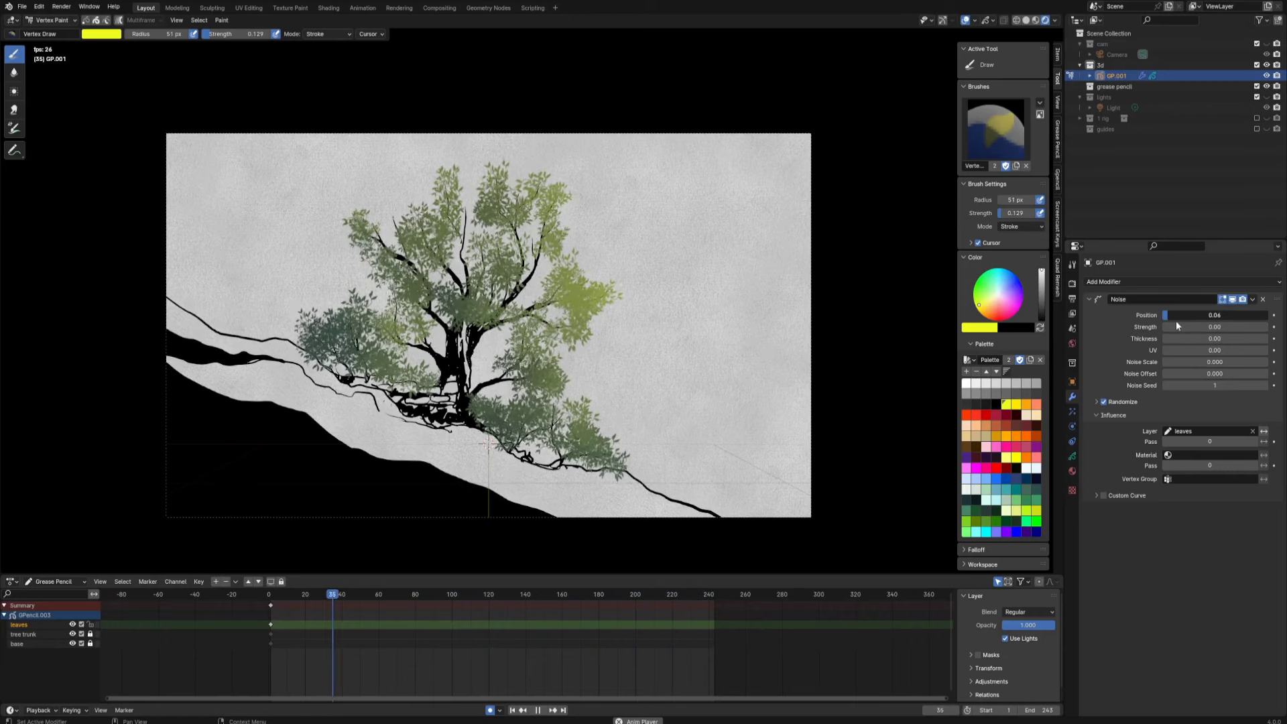
left_click_drag(1176, 320, 1224, 366)
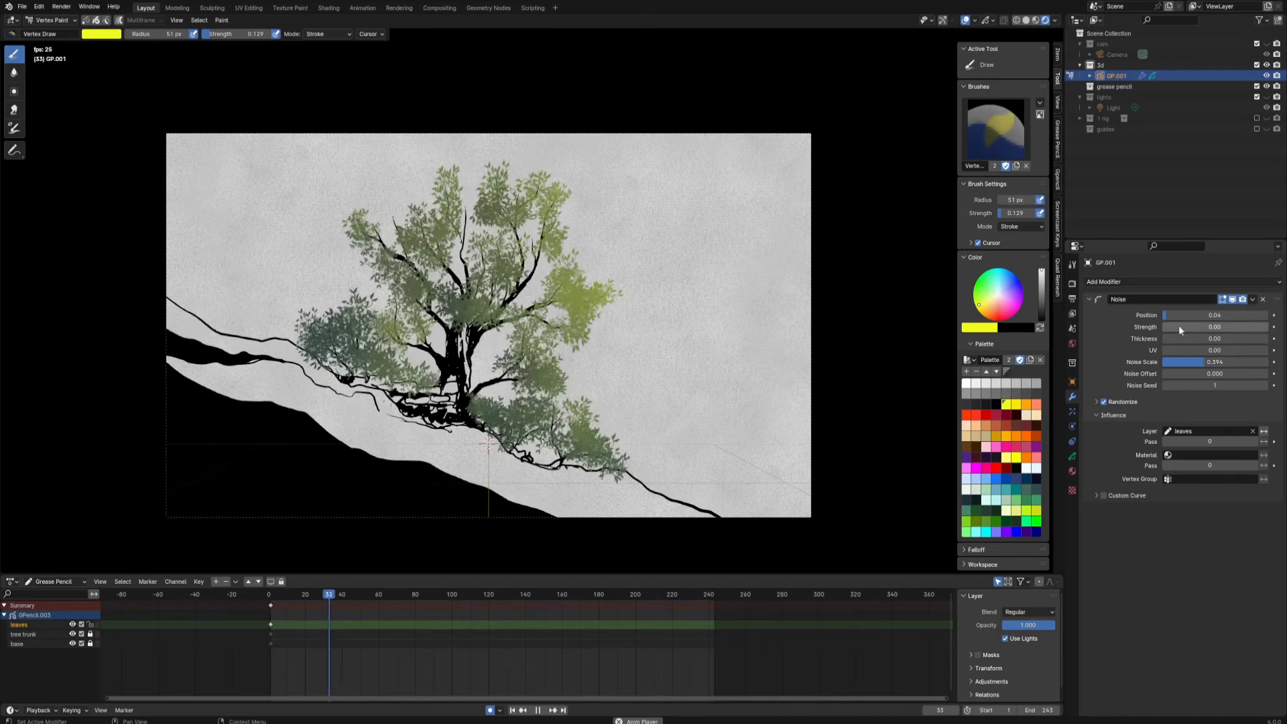
left_click_drag(1195, 327, 1170, 319)
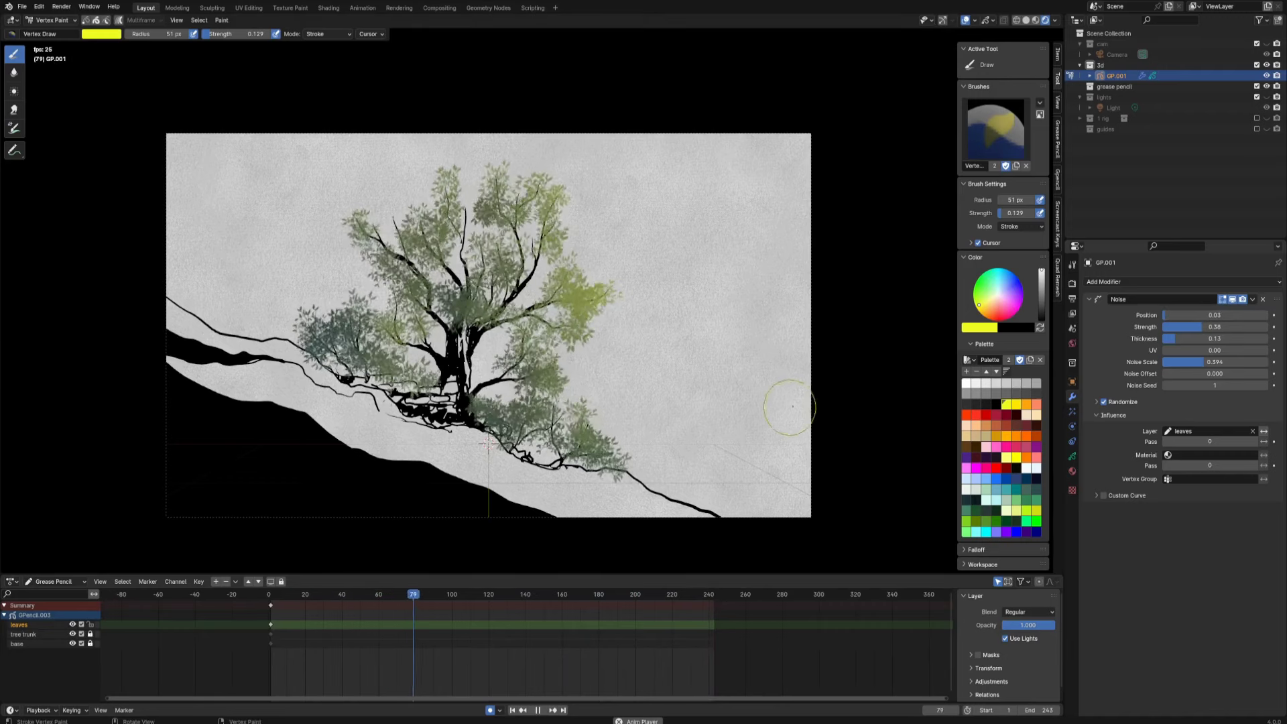
left_click_drag(1179, 319, 1159, 320)
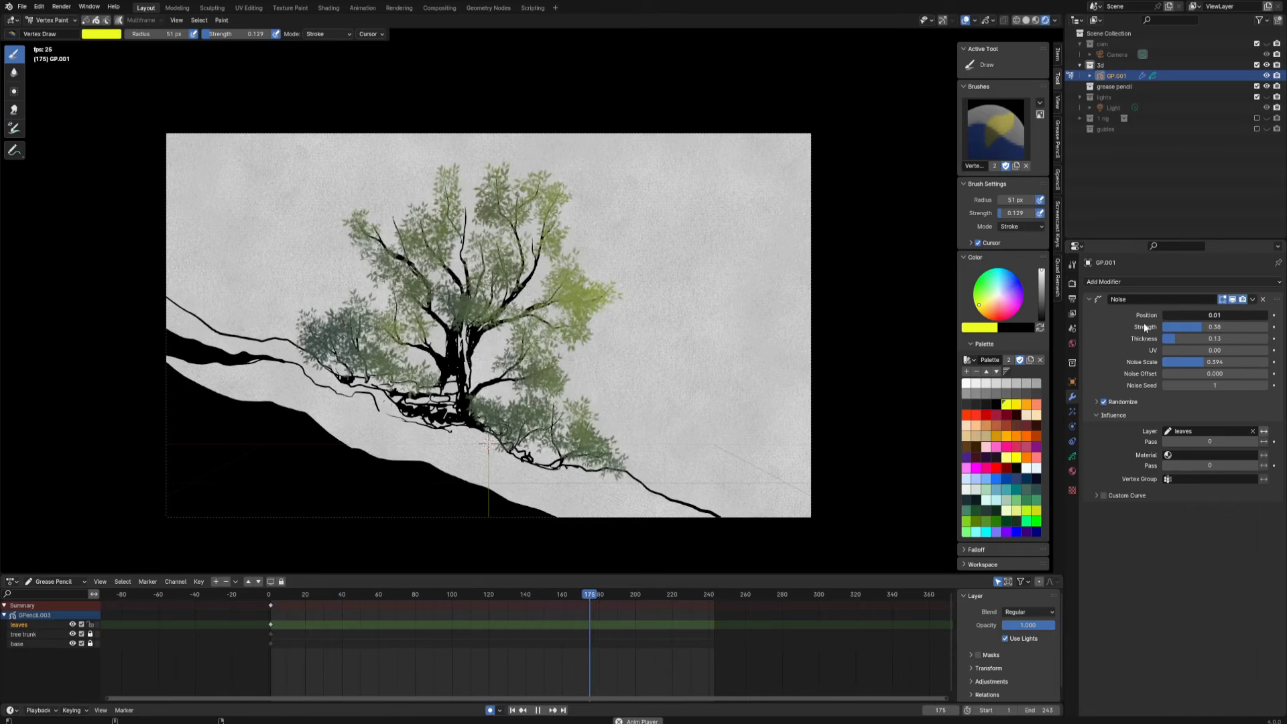
scroll(797, 436, "down", 1)
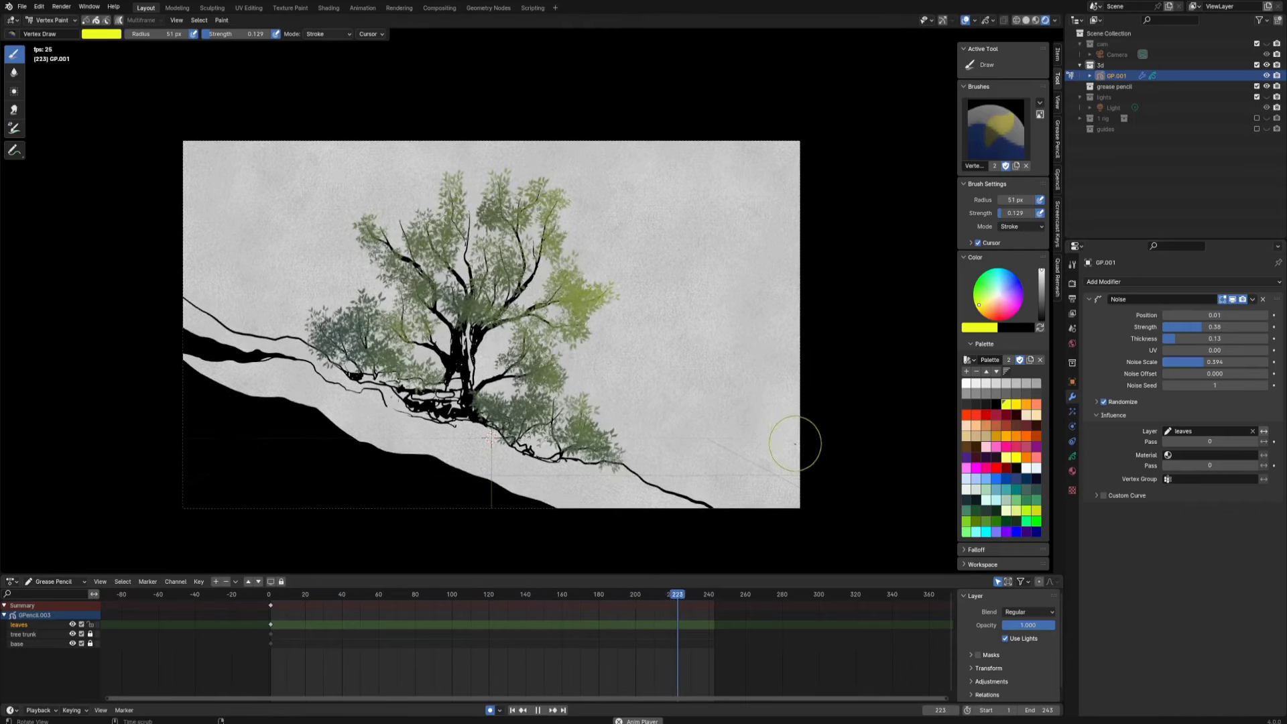
scroll(801, 439, "up", 1)
key("ctrl+s")
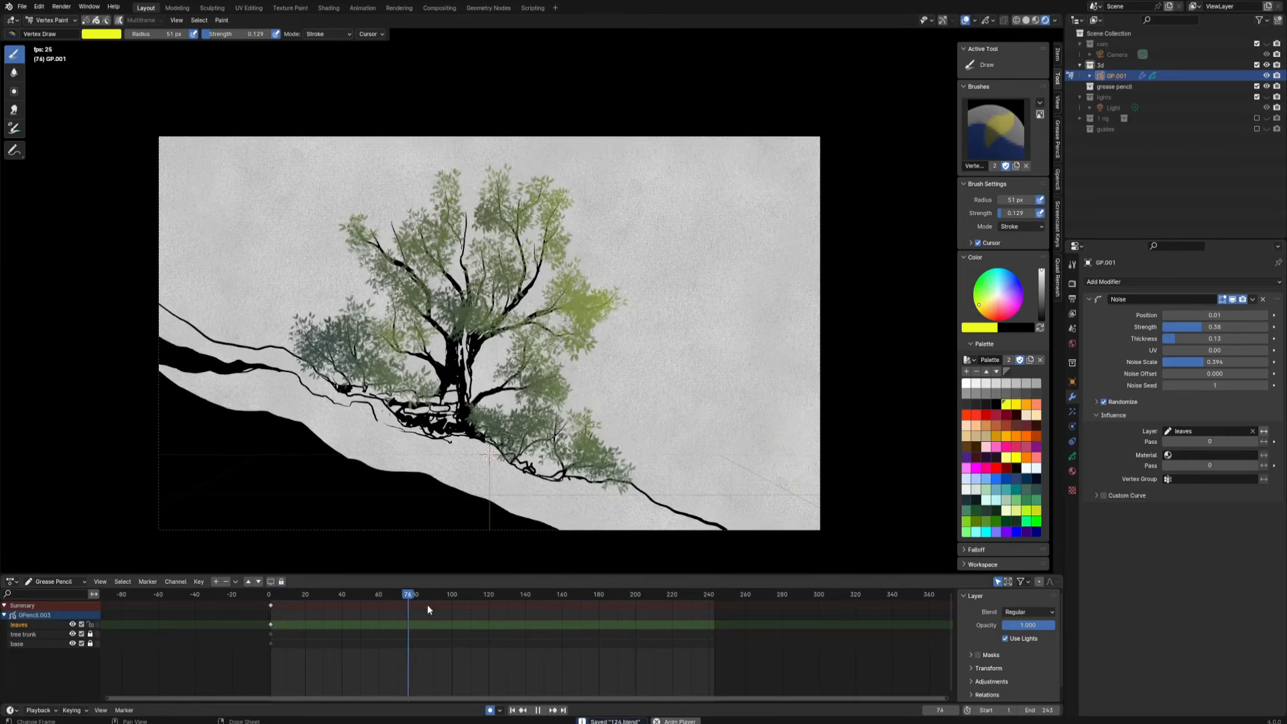